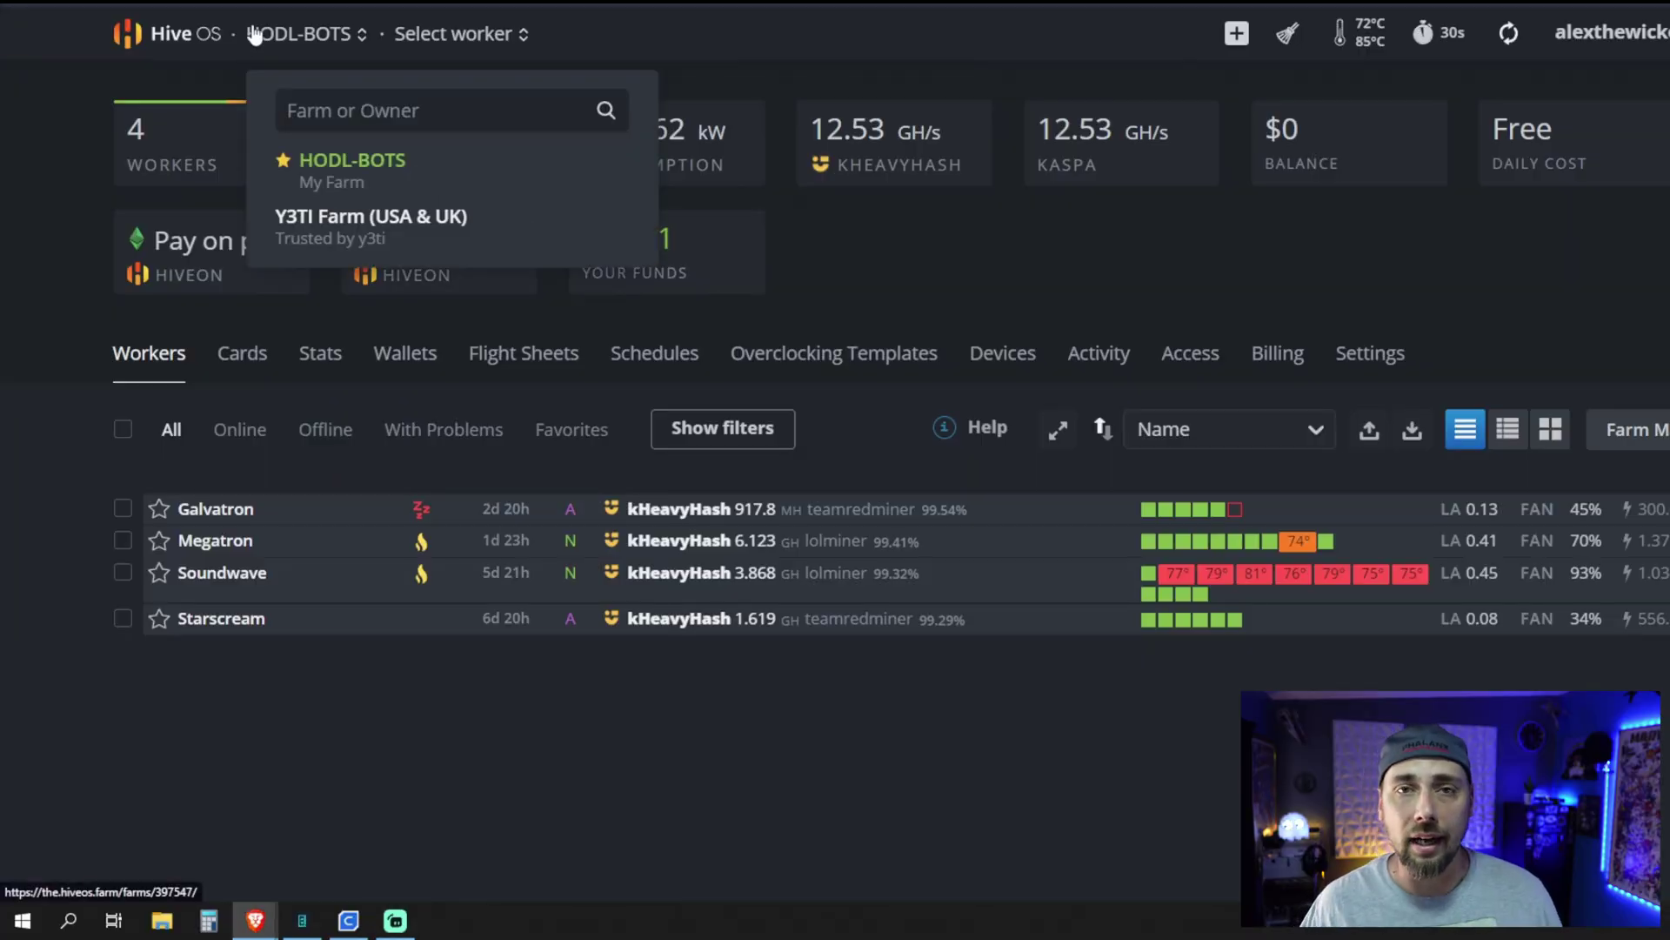
- Switch to the HODL-BOTS farm and view its saved wallets list
{"action": "left_click", "coordinate": [352, 160]}
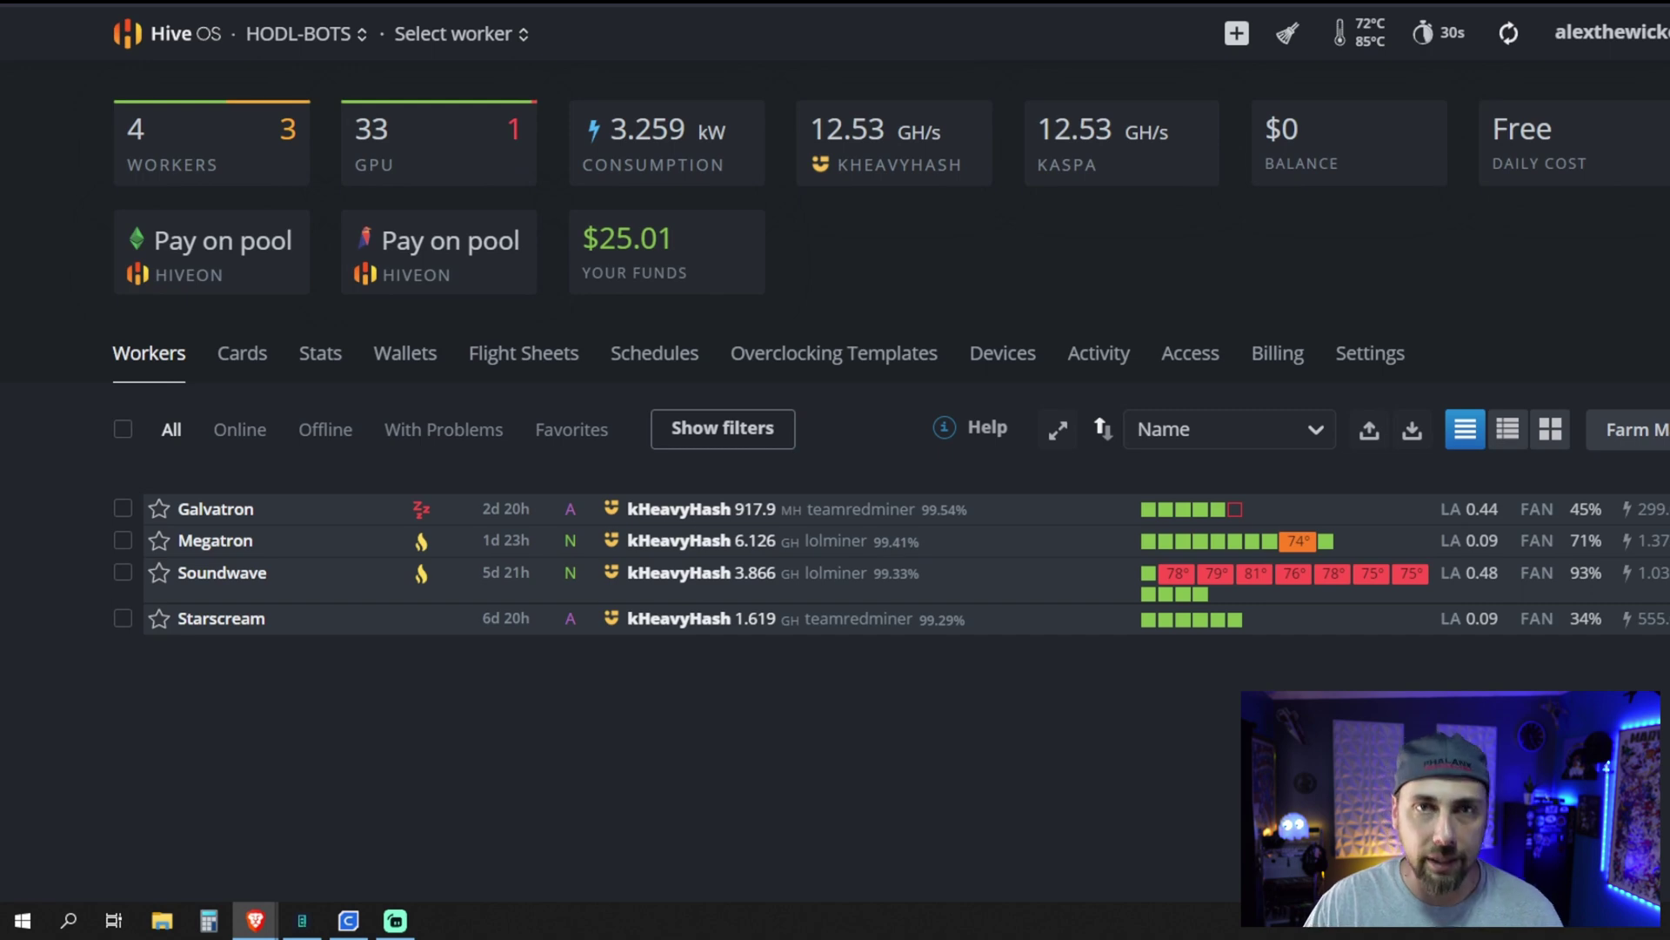
{"action": "left_click", "coordinate": [431, 350]}
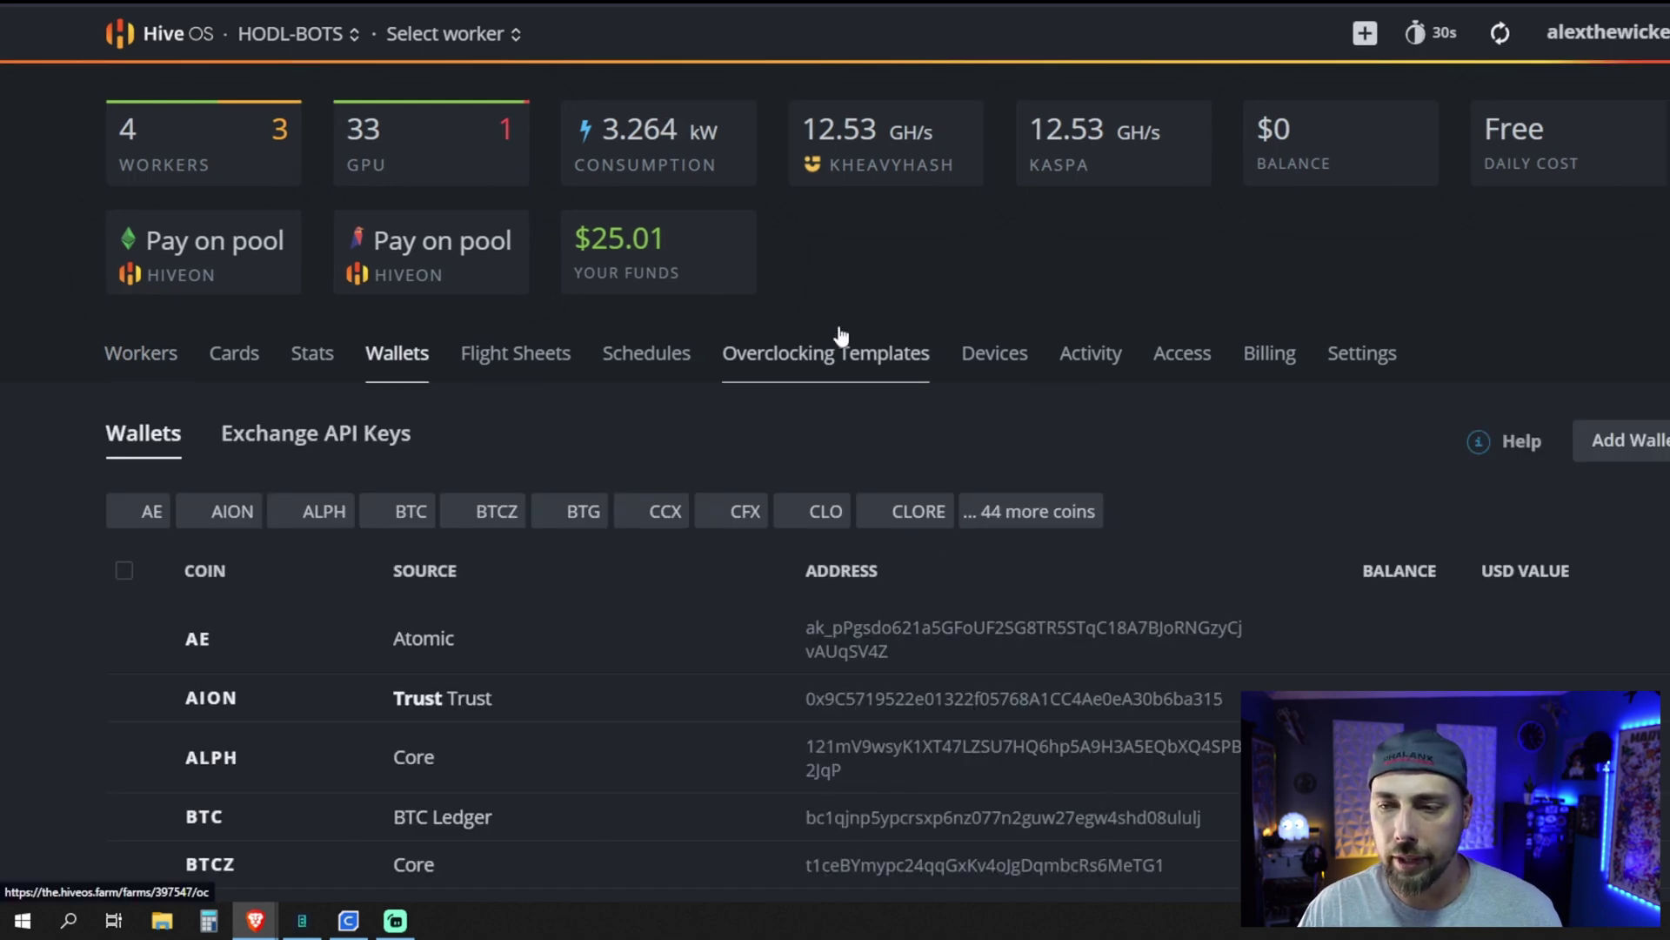
- Add a new wallet and set its coin to Nicehash-Zhash by searching 'nice'
{"action": "left_click", "coordinate": [1653, 450]}
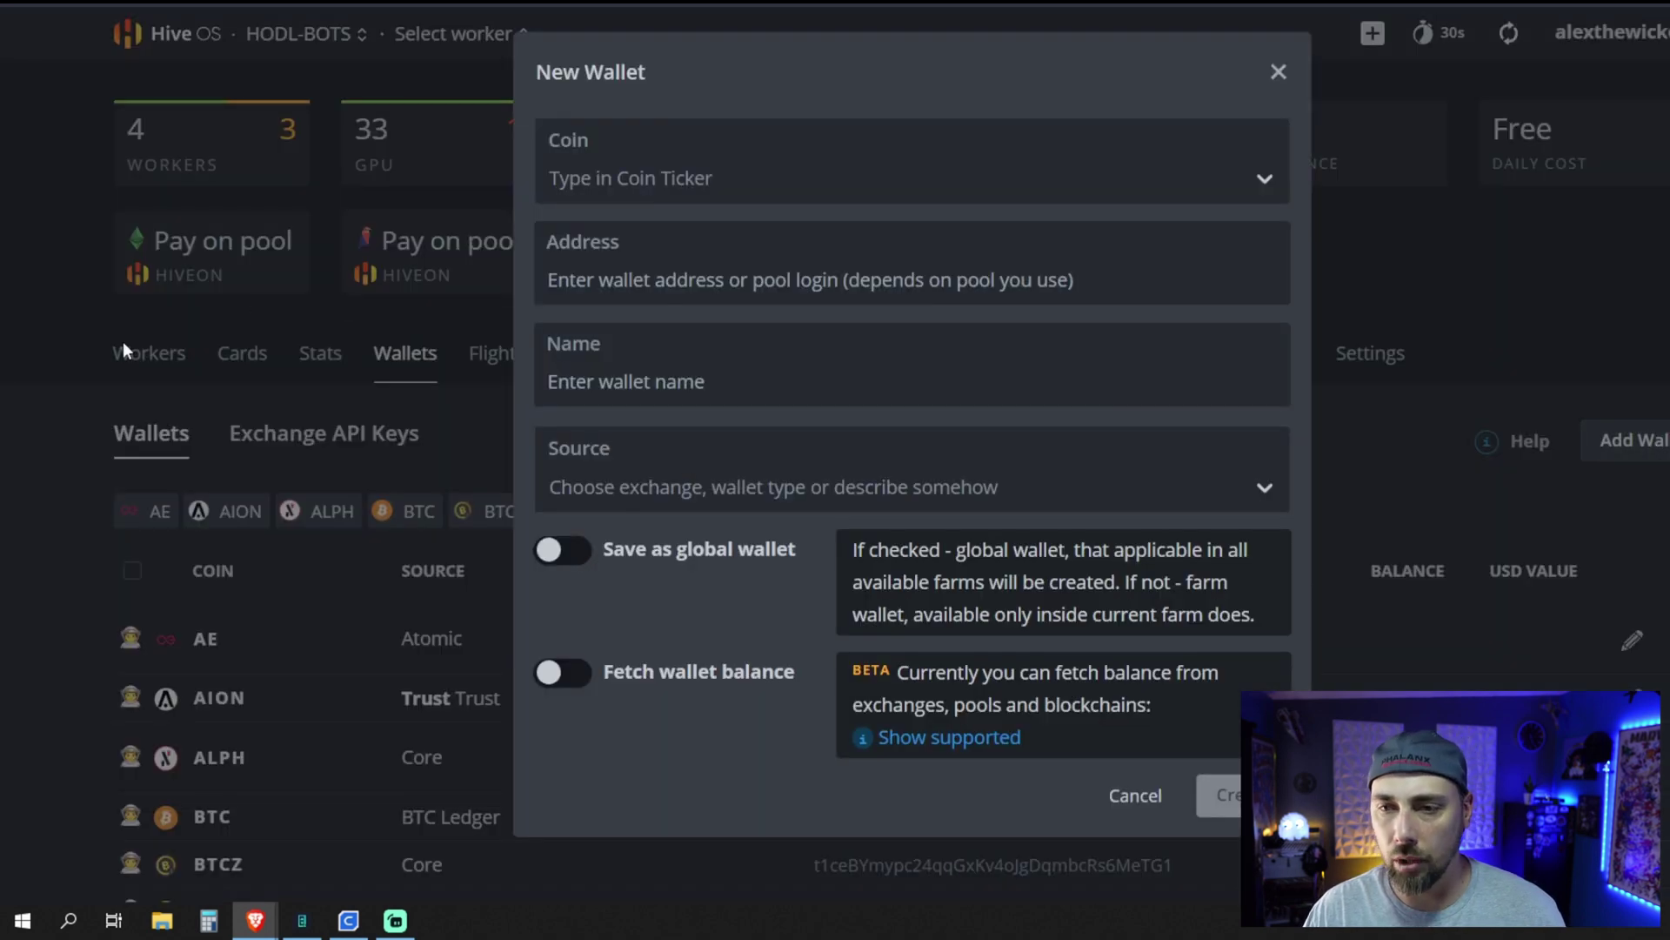
{"action": "left_click", "coordinate": [1074, 161]}
{"action": "type", "text": "nice"}
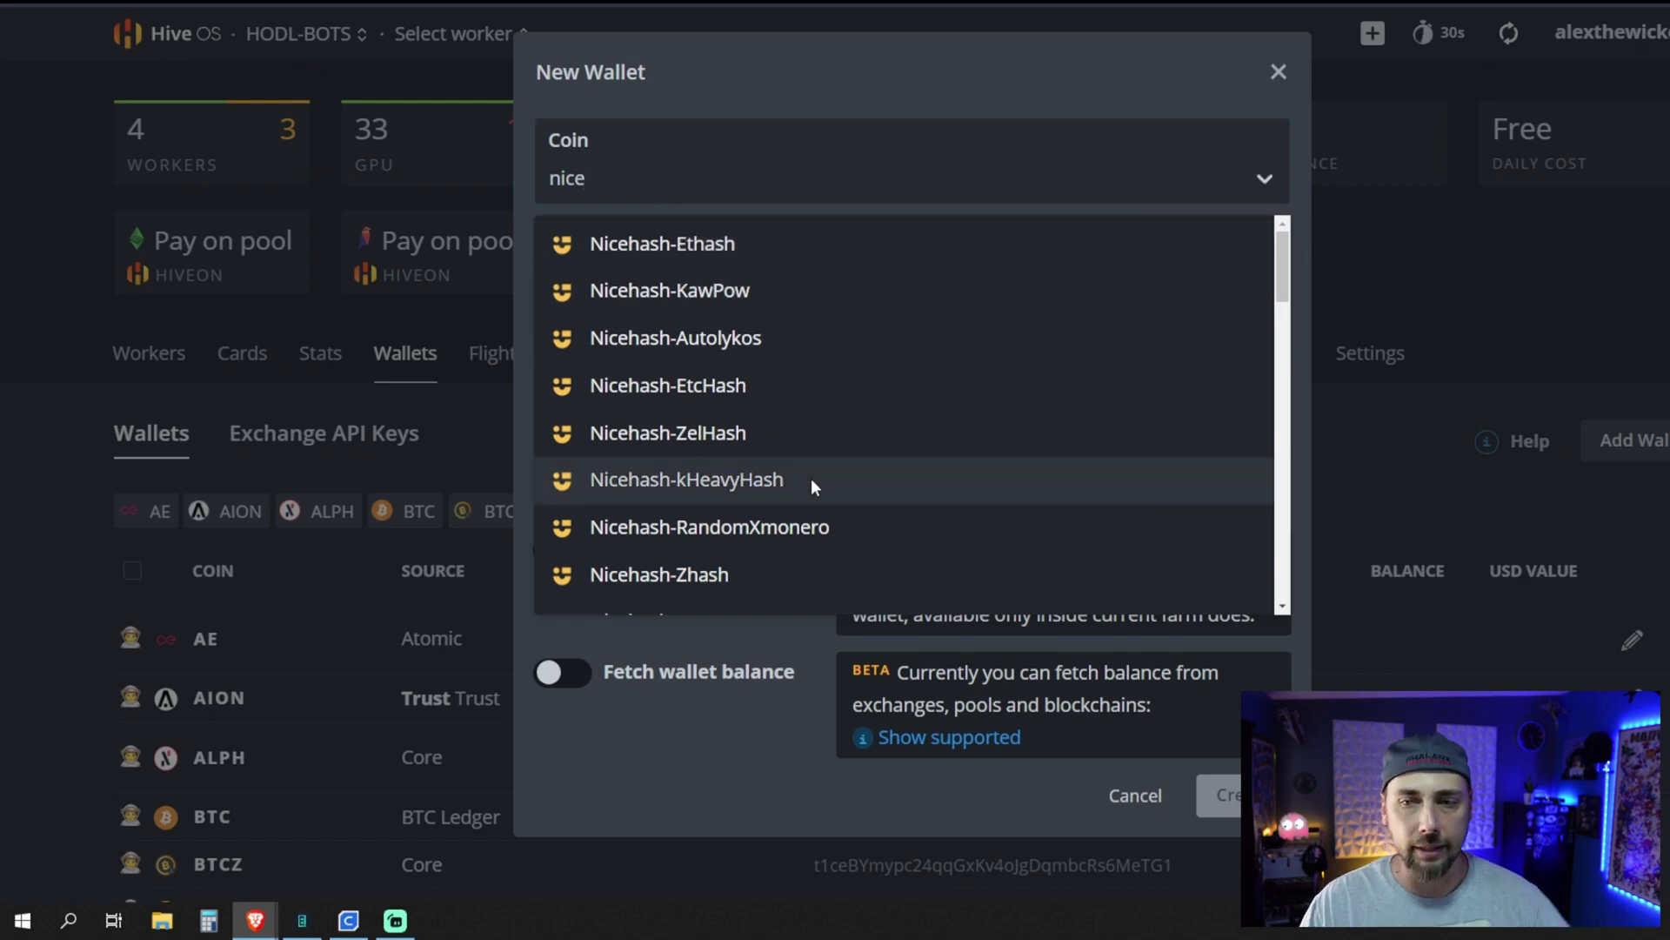
{"action": "left_click", "coordinate": [774, 570]}
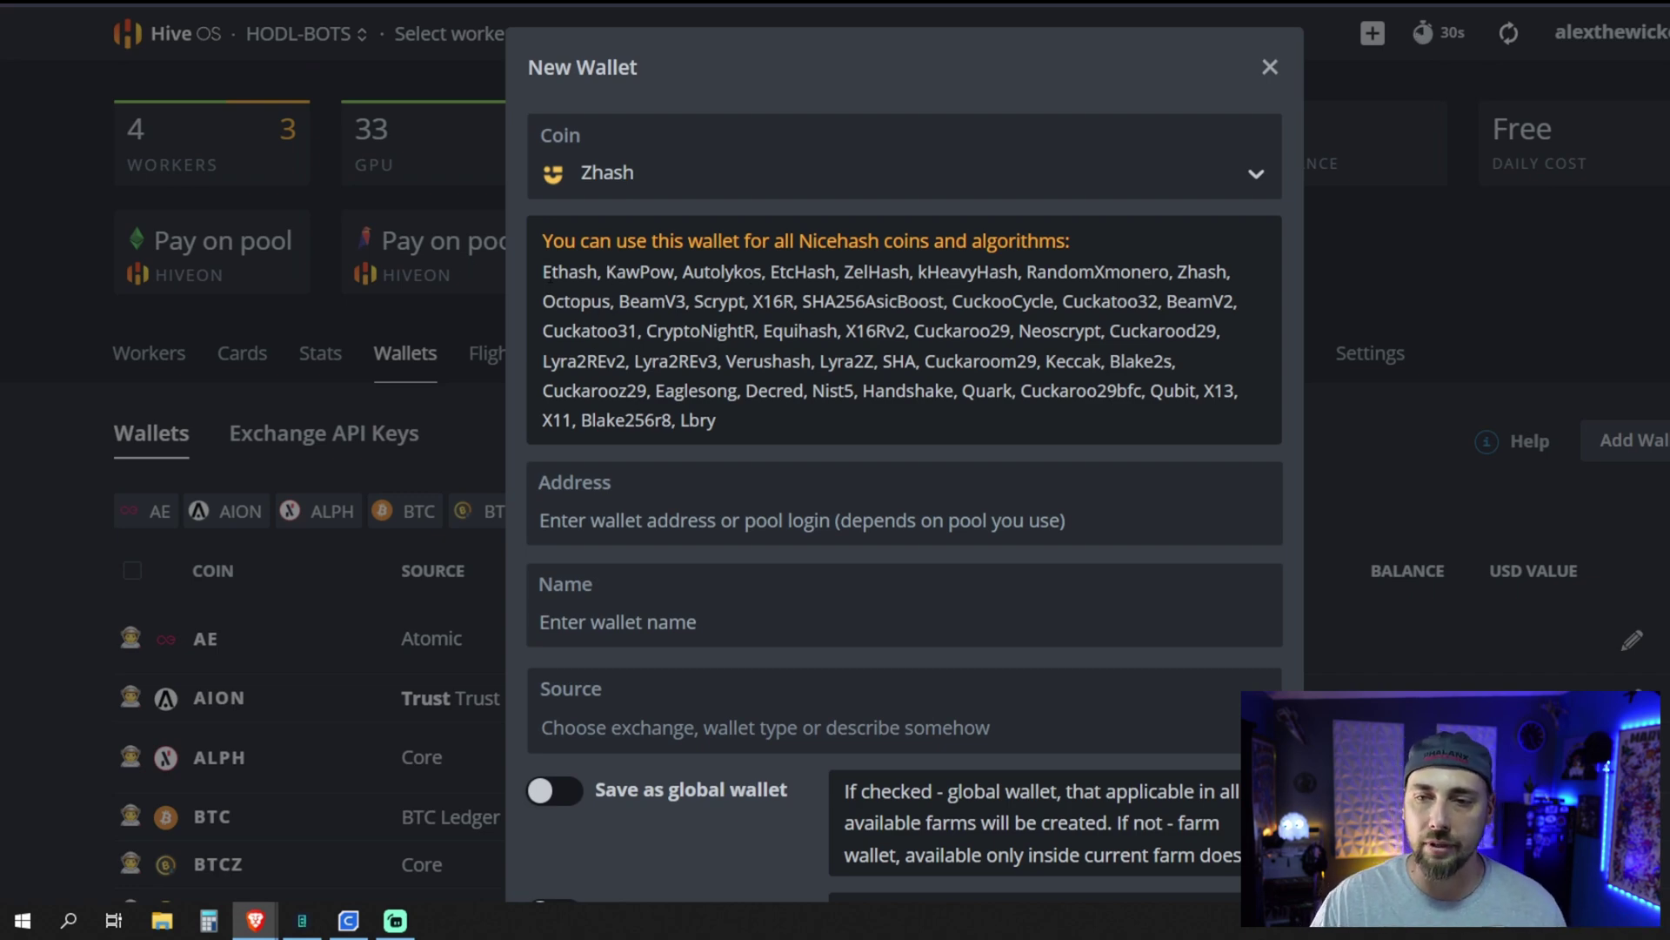
- Fill the new wallet with placeholder address 'bitcoin' and name 'NH BTC'
{"action": "left_click_drag", "start_coordinate": [534, 265], "coordinate": [805, 430]}
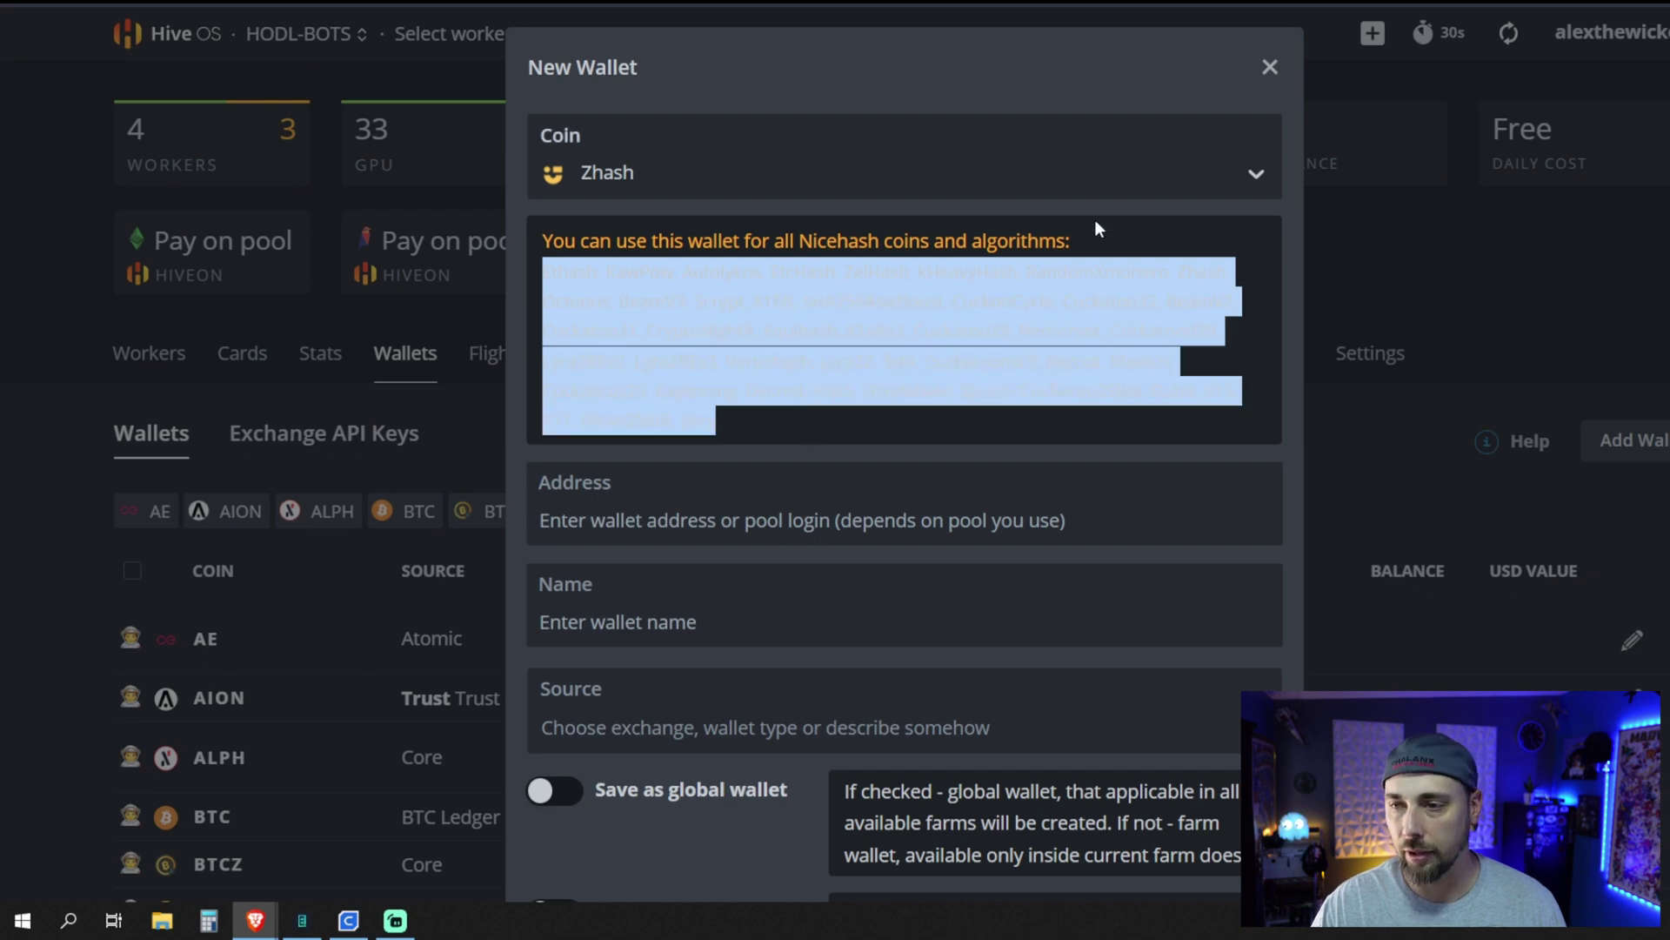
{"action": "key", "text": "Tab"}
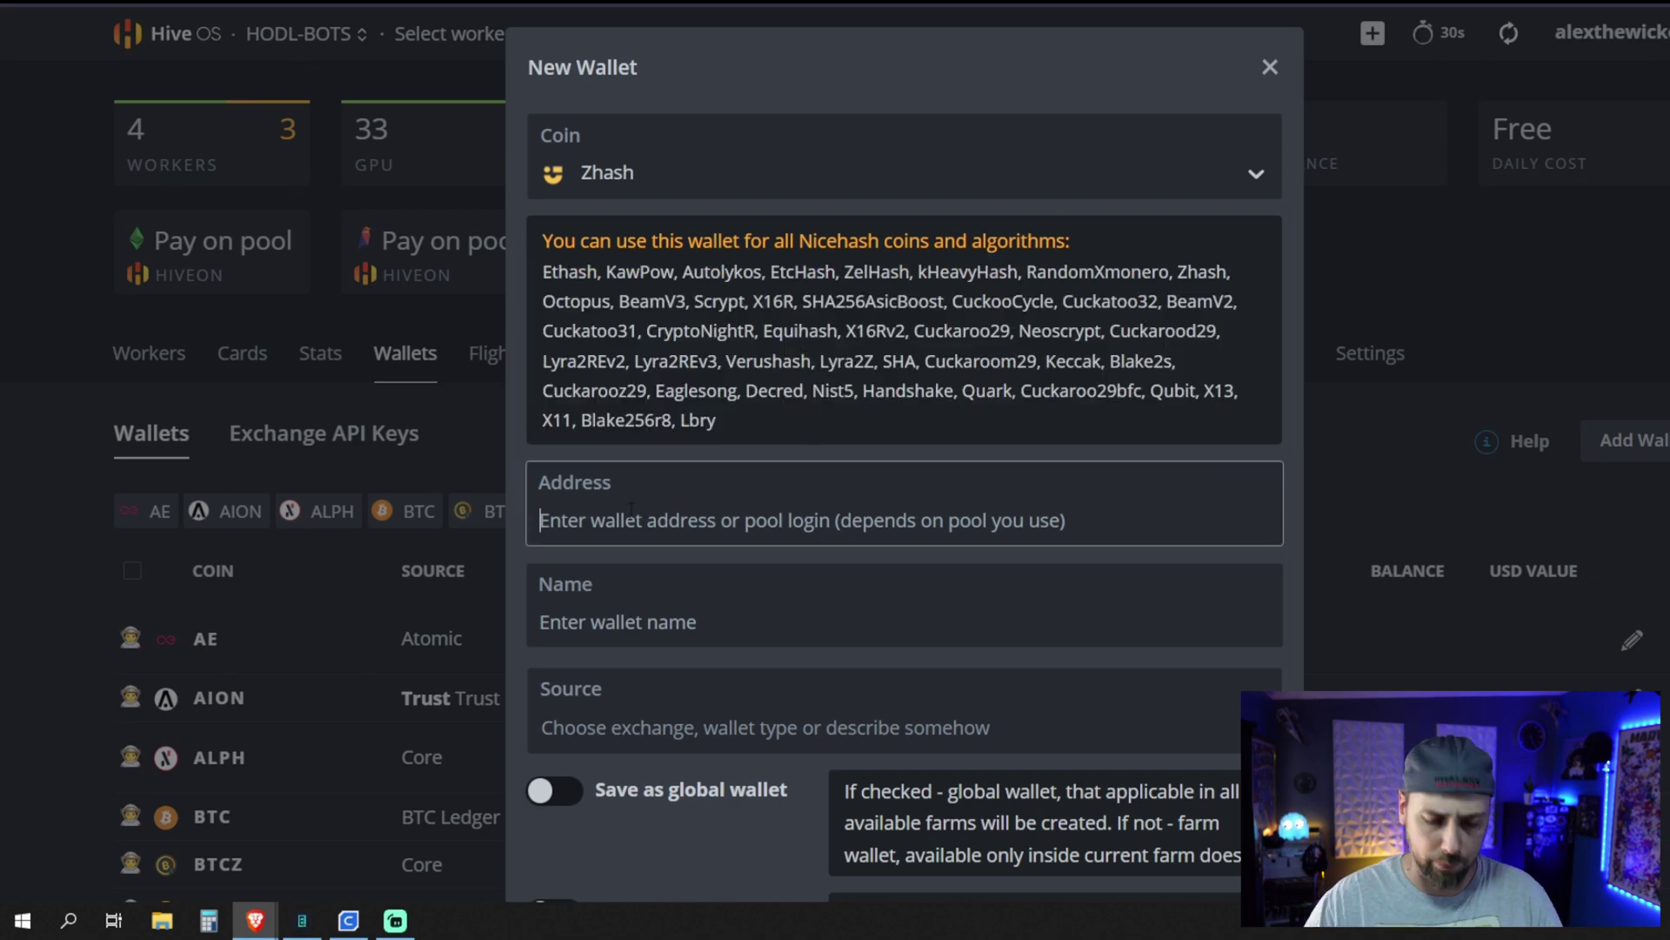
{"action": "type", "text": "bitcoin"}
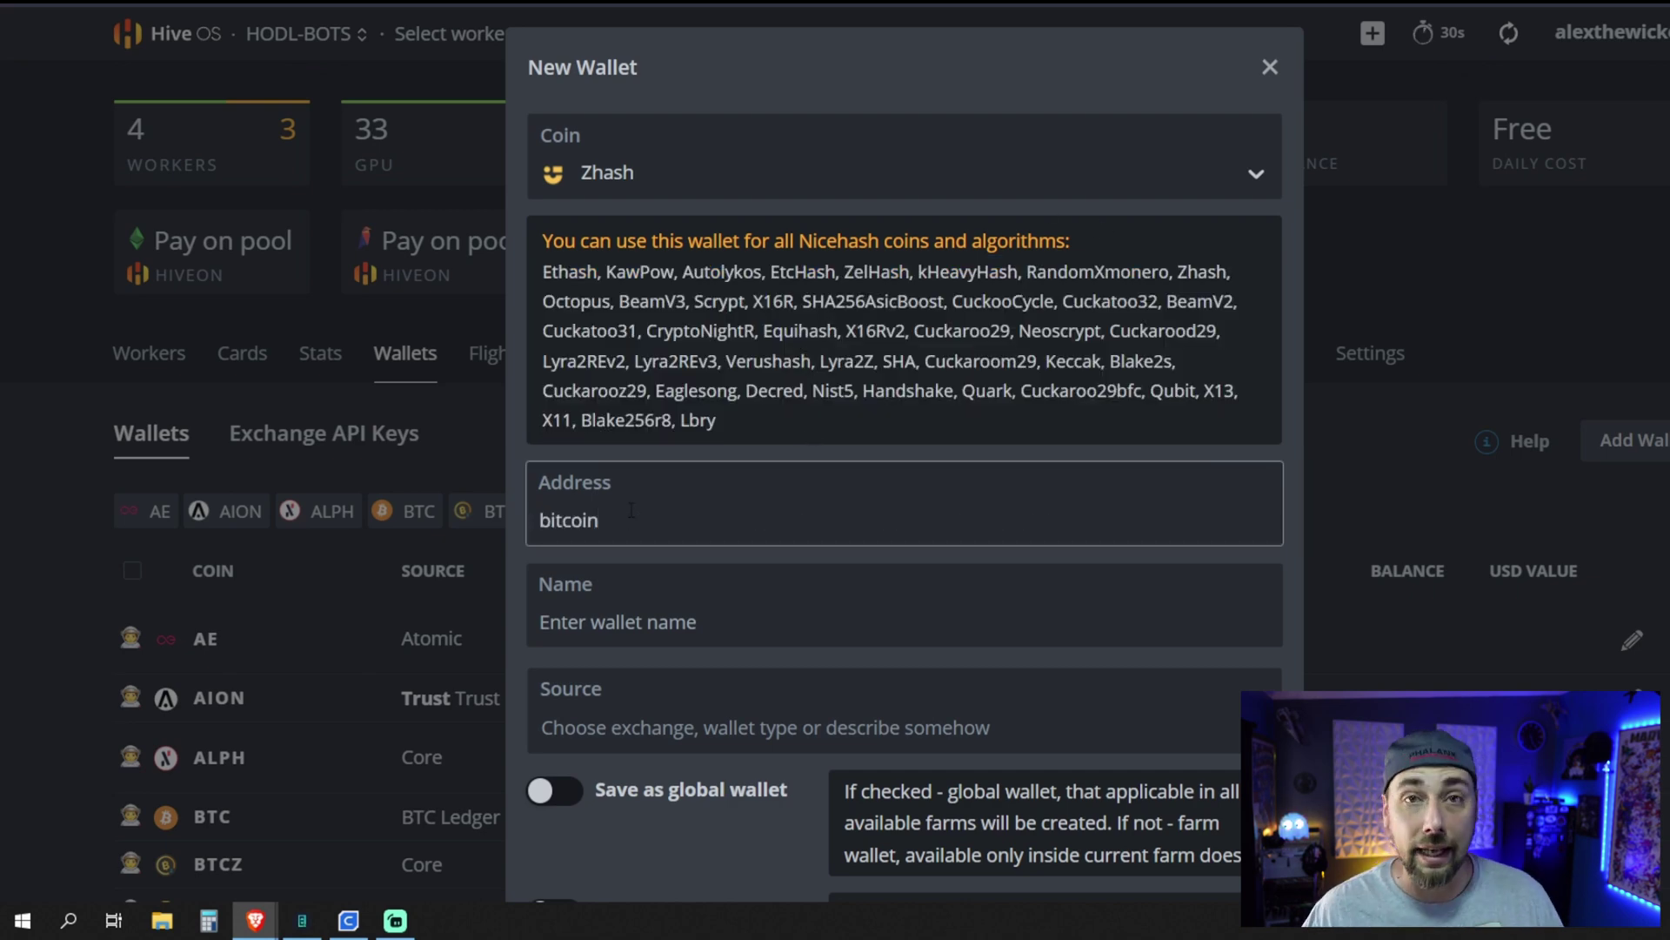
{"action": "left_click", "coordinate": [681, 606]}
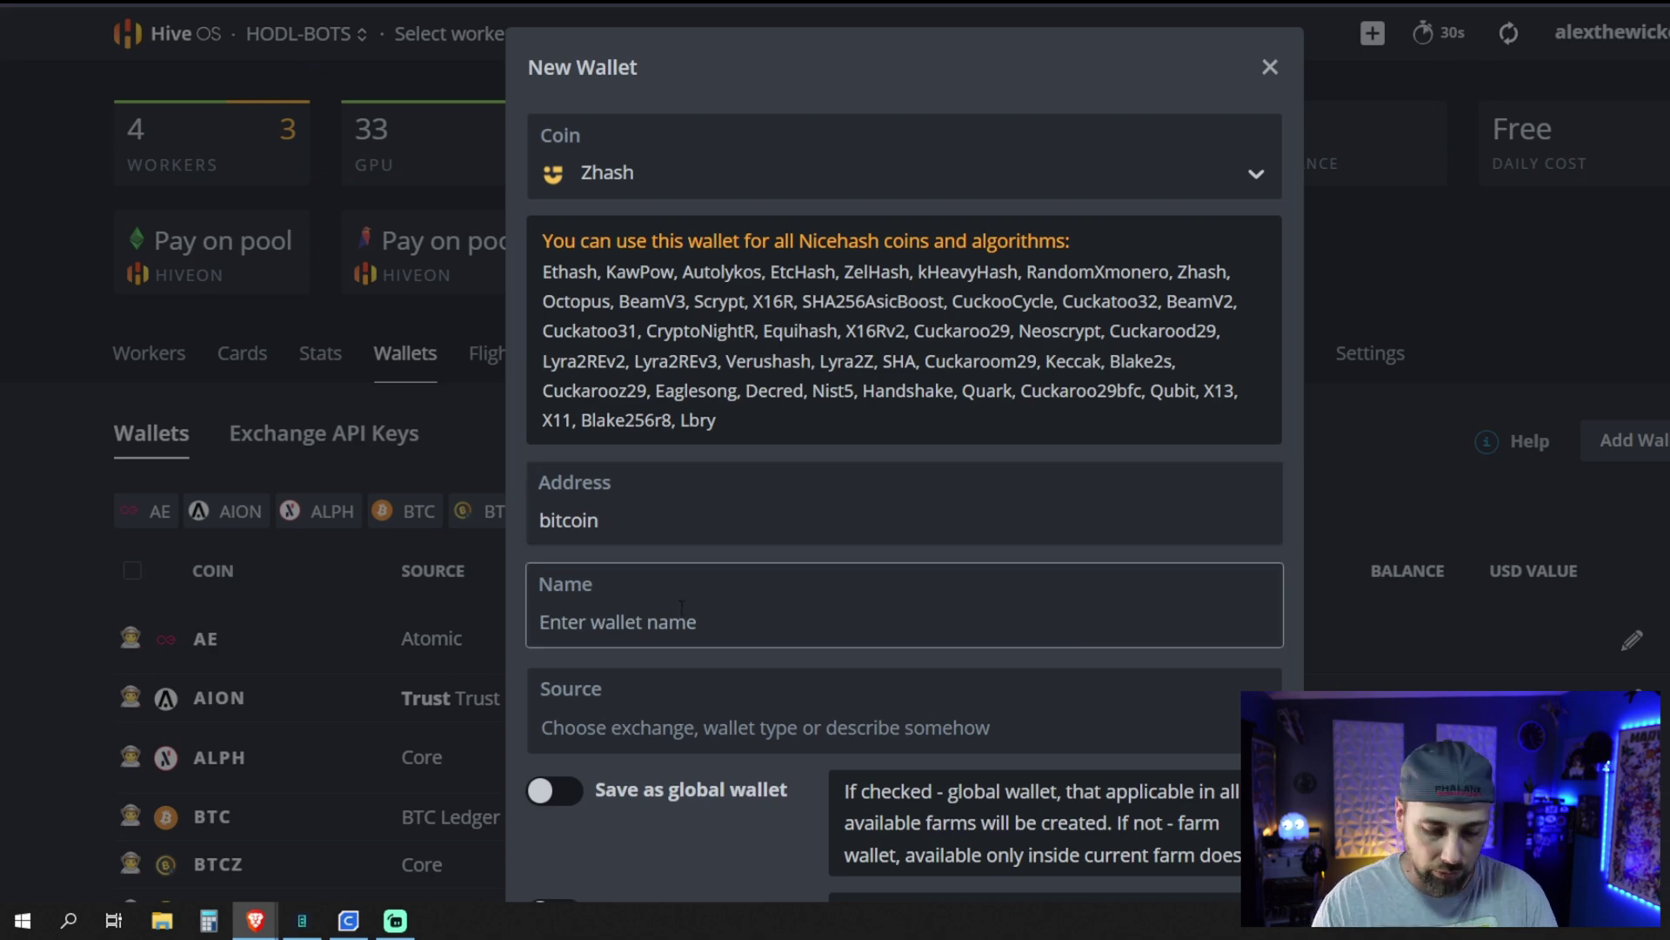
{"action": "type", "text": "NH BTC"}
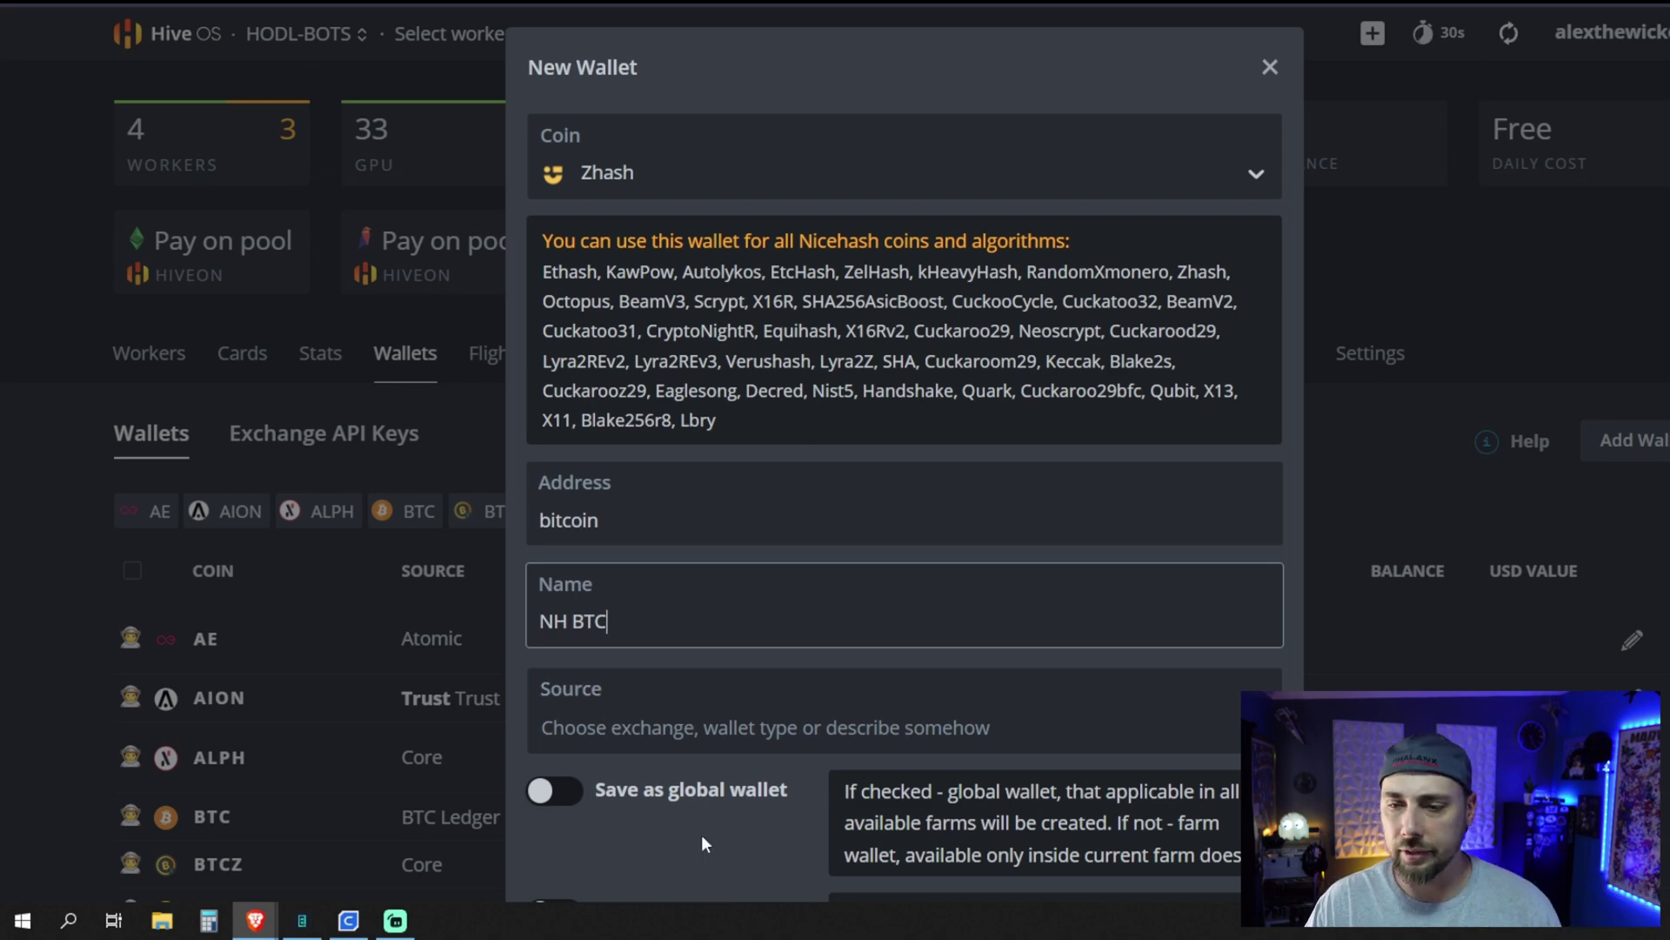
- Enable Save as global wallet, then cancel the draft without creating it
{"action": "scroll", "coordinate": [701, 834], "scroll_direction": "down", "scroll_amount": 2}
{"action": "left_click", "coordinate": [564, 602]}
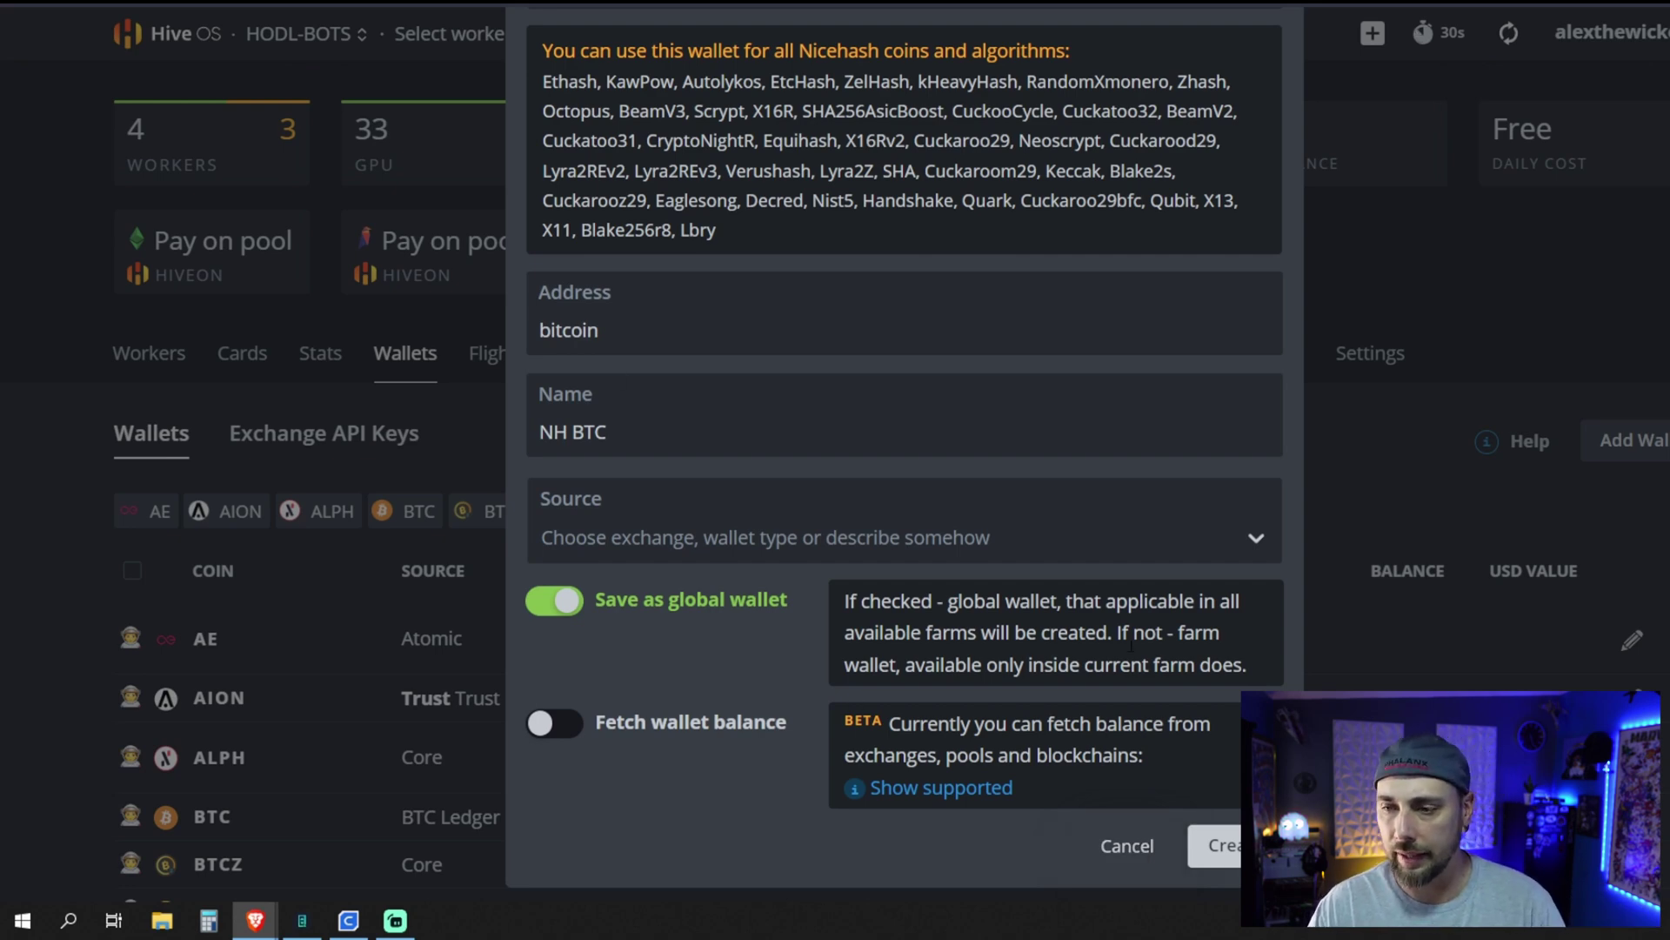
{"action": "left_click", "coordinate": [1133, 844]}
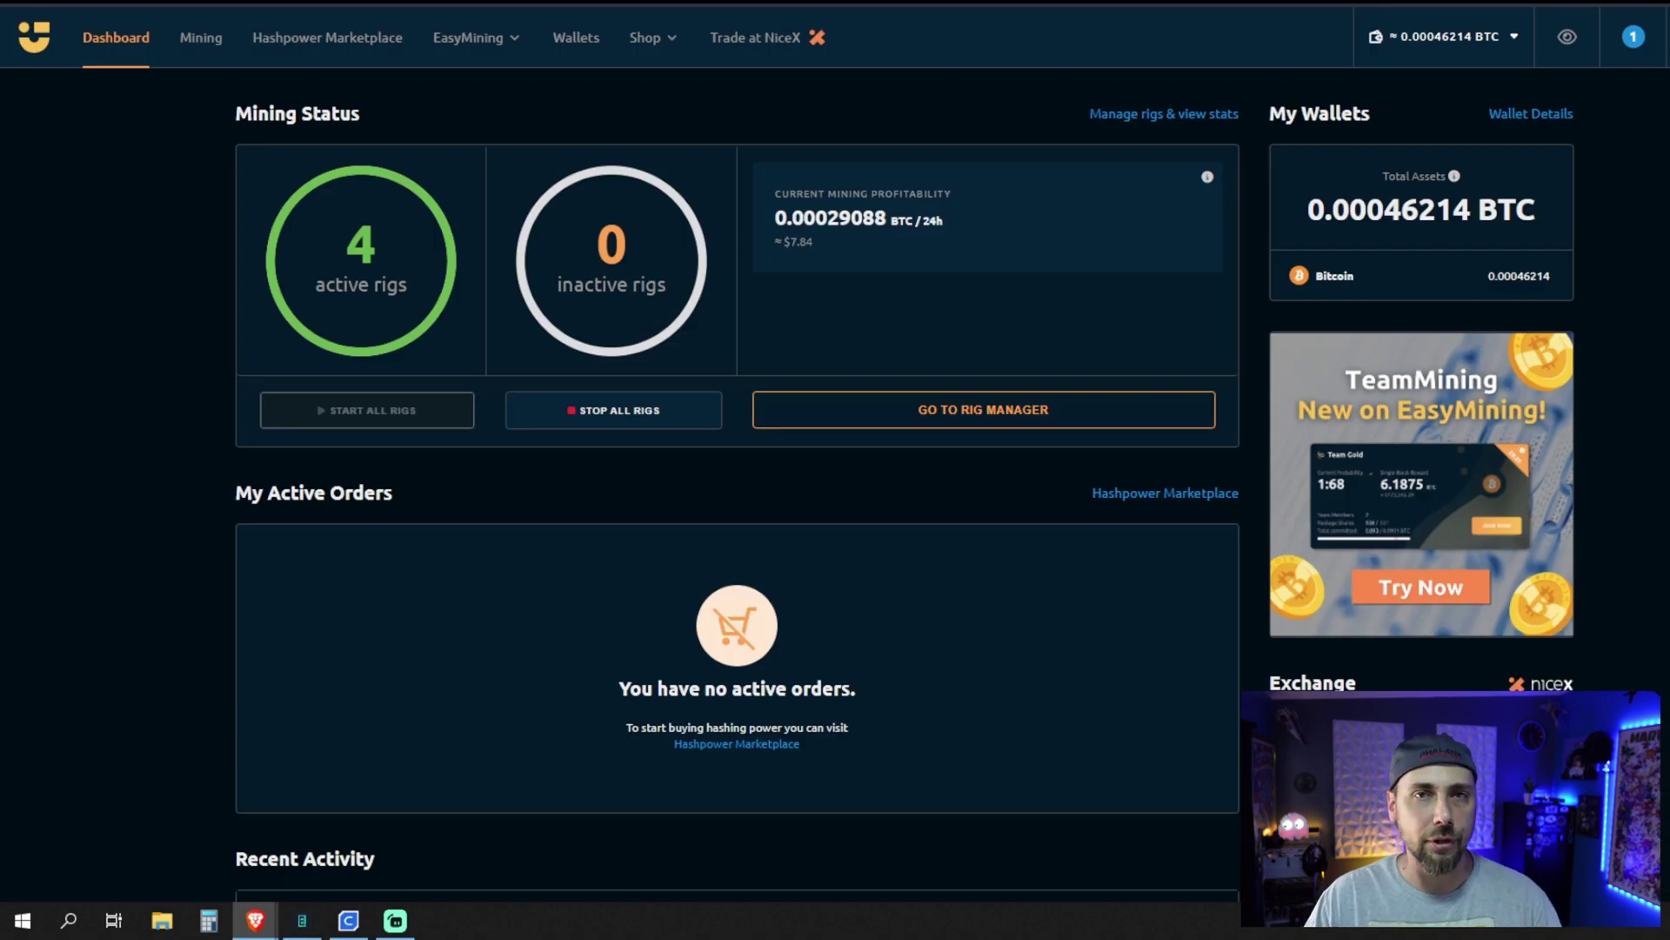
- Reveal the NiceHash BTC deposit address from the header balance menu
{"action": "left_click", "coordinate": [1470, 42]}
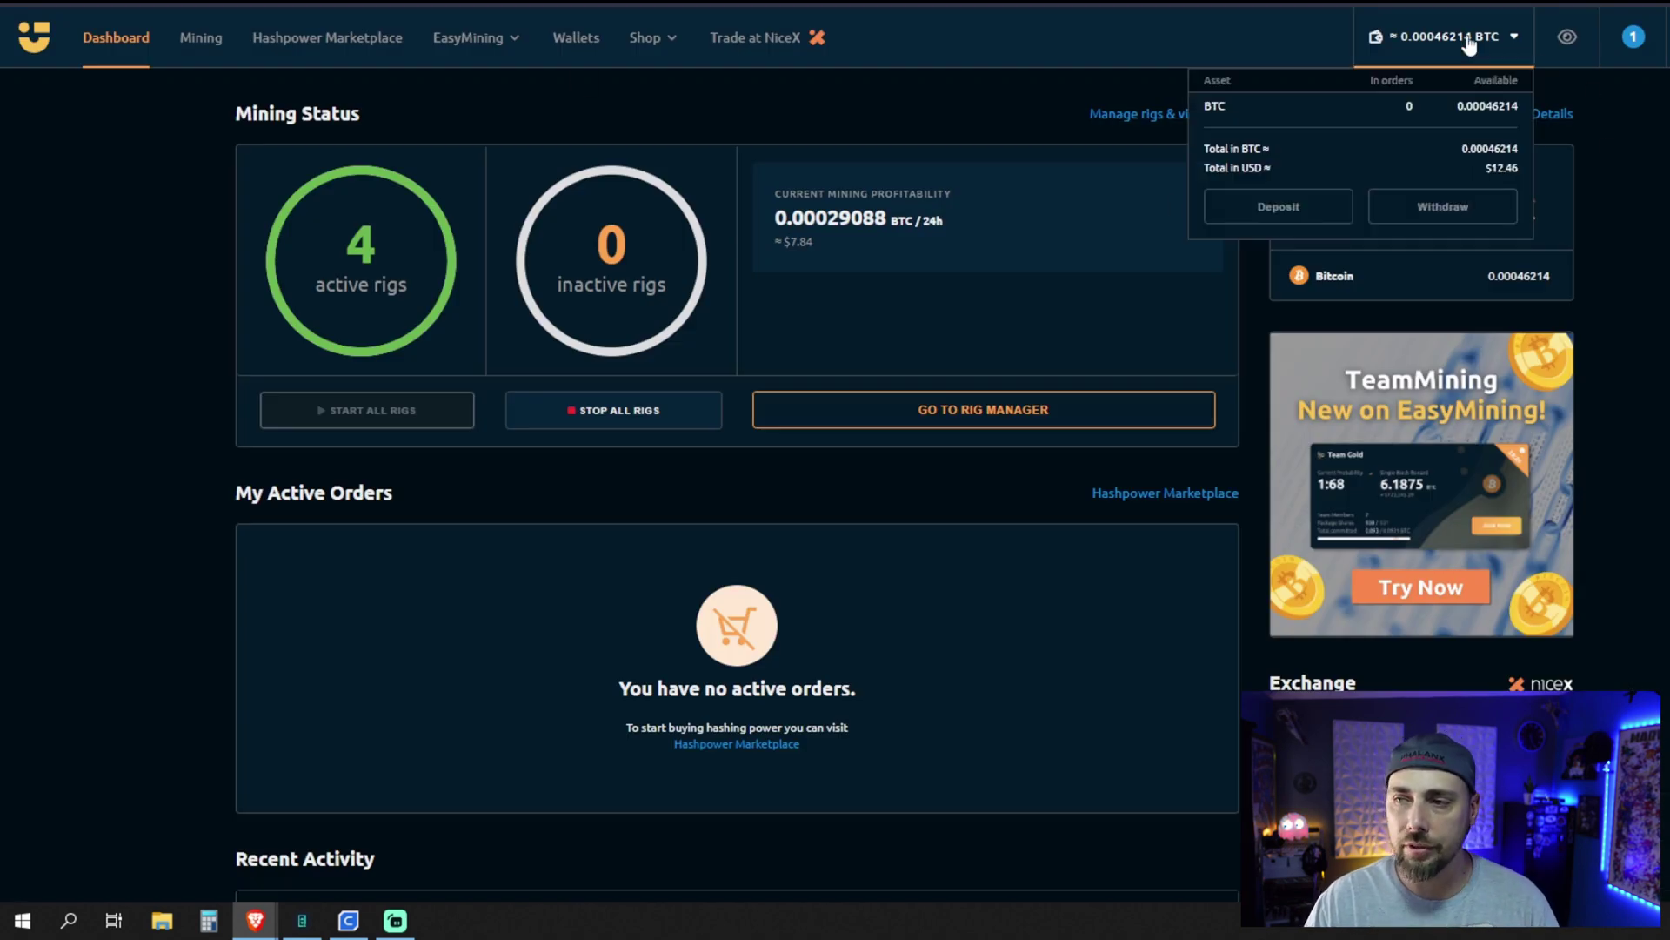
{"action": "left_click", "coordinate": [1416, 44]}
{"action": "left_click", "coordinate": [1416, 44]}
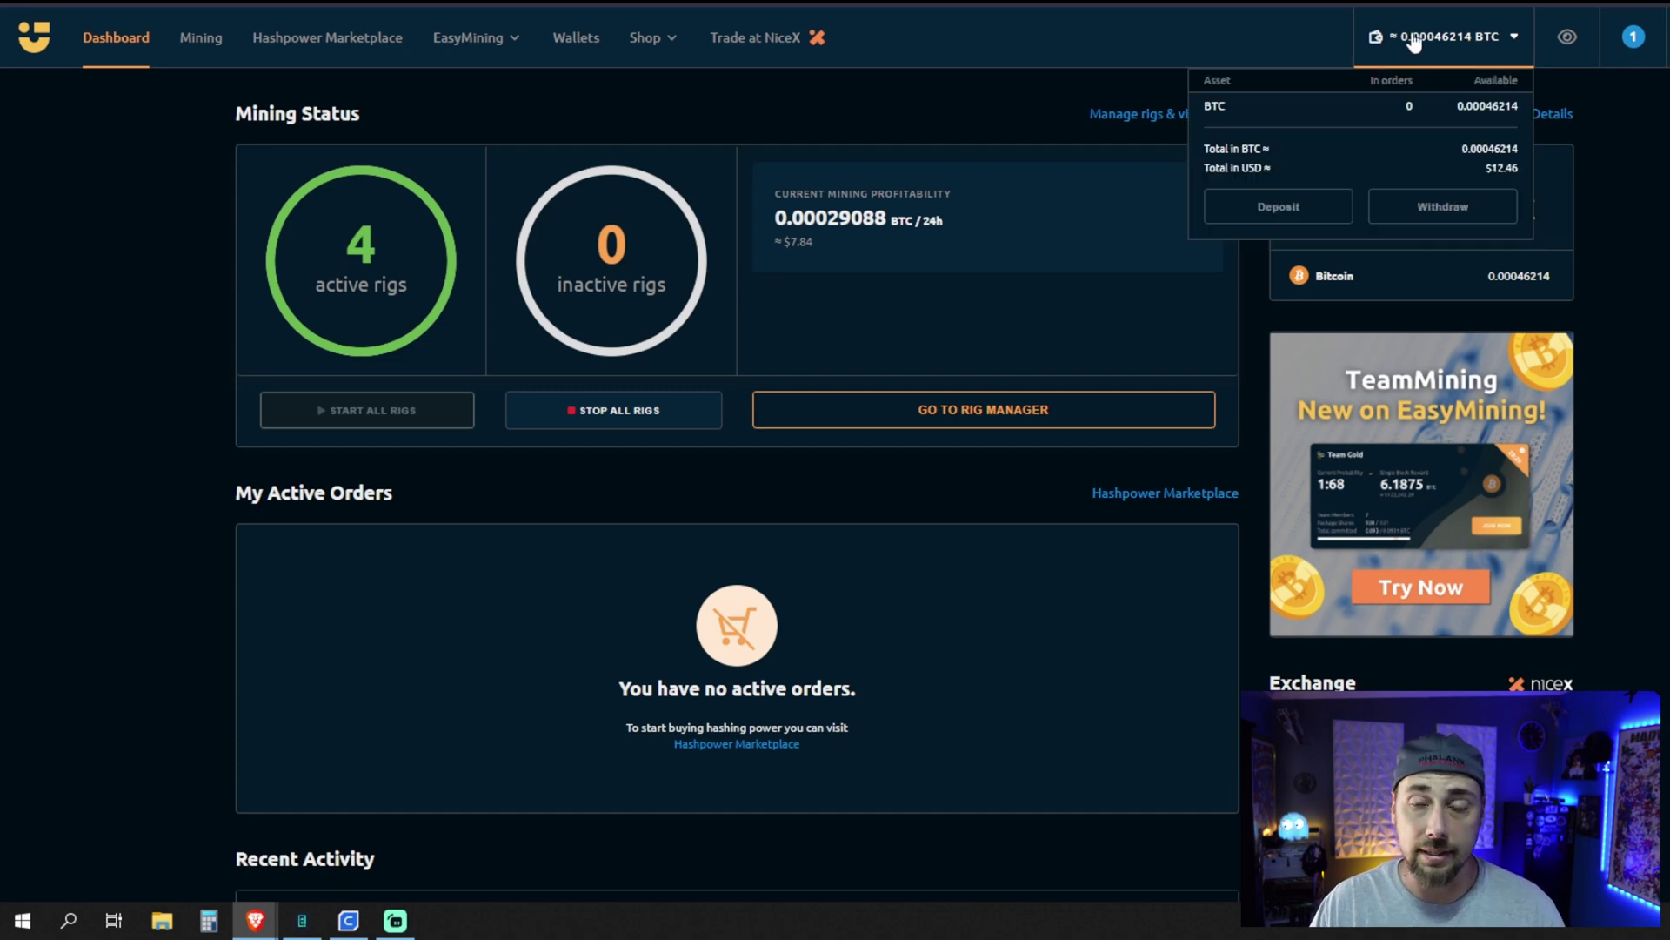
{"action": "left_click", "coordinate": [1319, 207]}
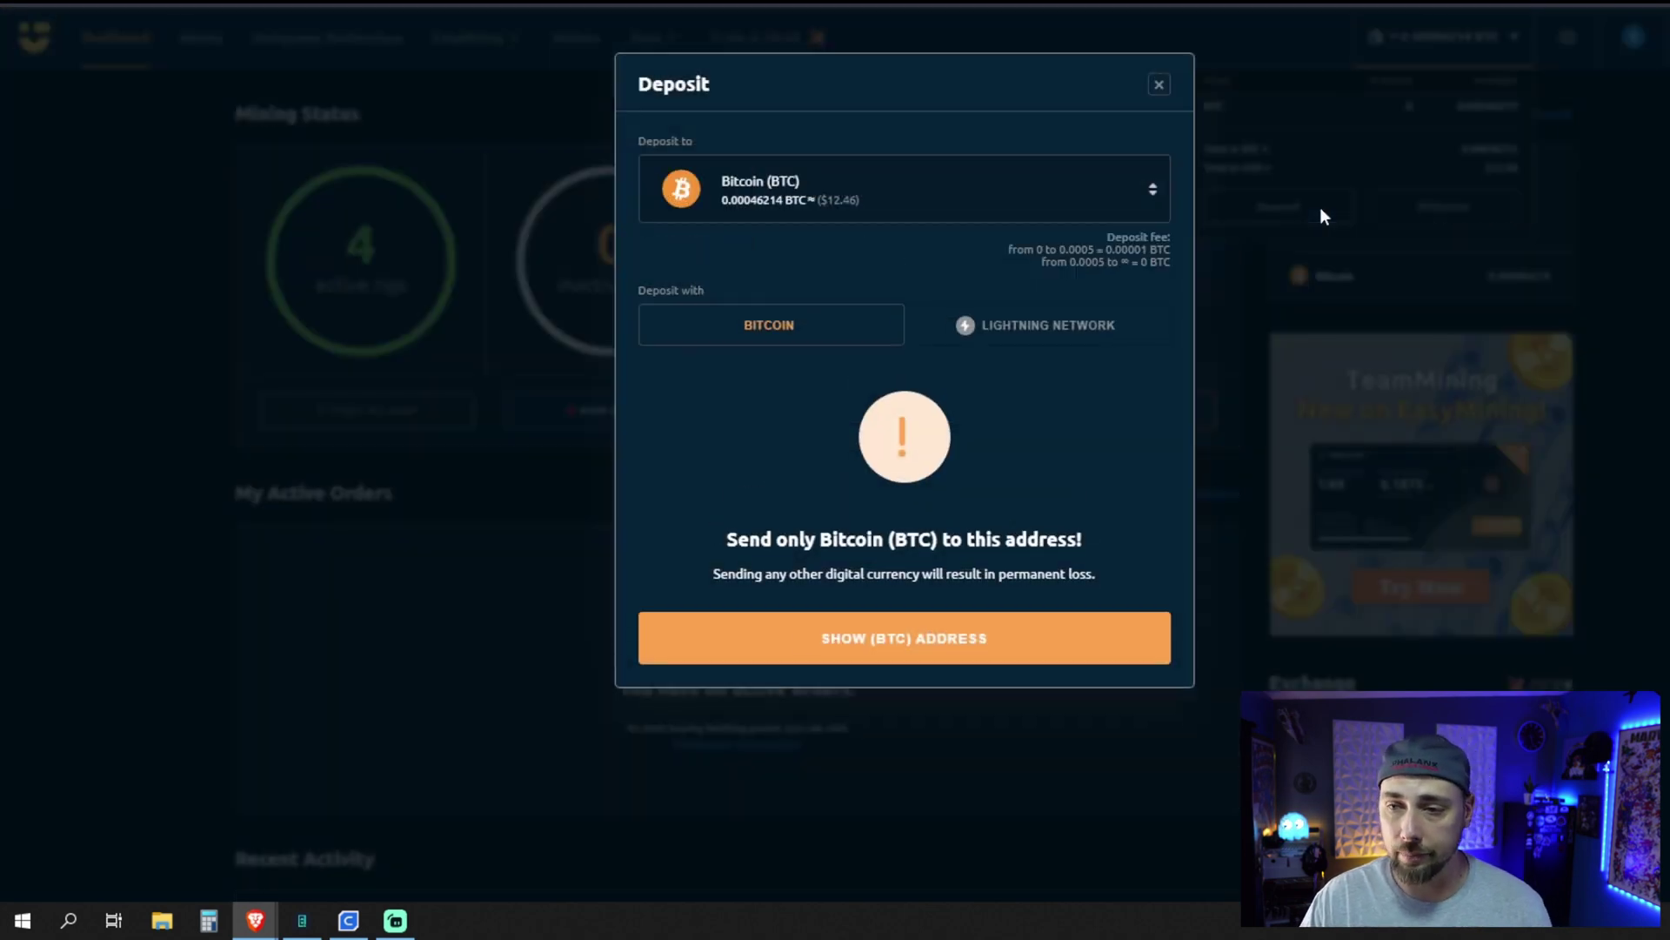
{"action": "left_click_drag", "start_coordinate": [714, 573], "coordinate": [942, 659]}
{"action": "left_click", "coordinate": [942, 658]}
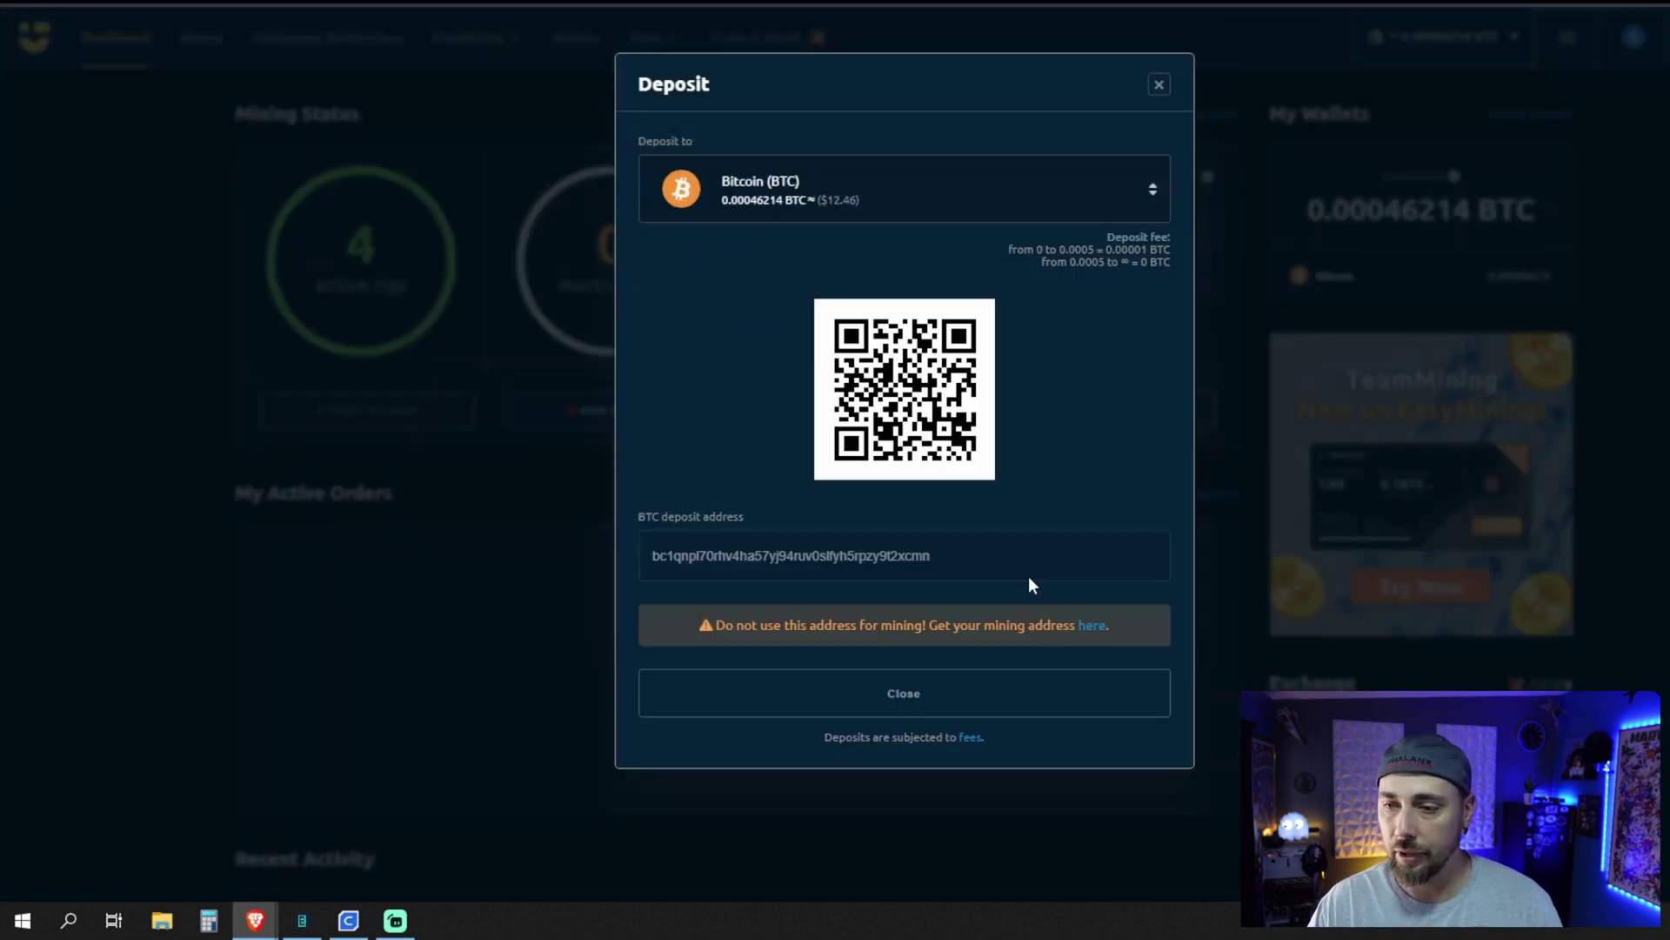
- Go to the NiceHash Mining Address instead and copy it
{"action": "left_click_drag", "start_coordinate": [714, 625], "coordinate": [1077, 631]}
{"action": "left_click", "coordinate": [1093, 625]}
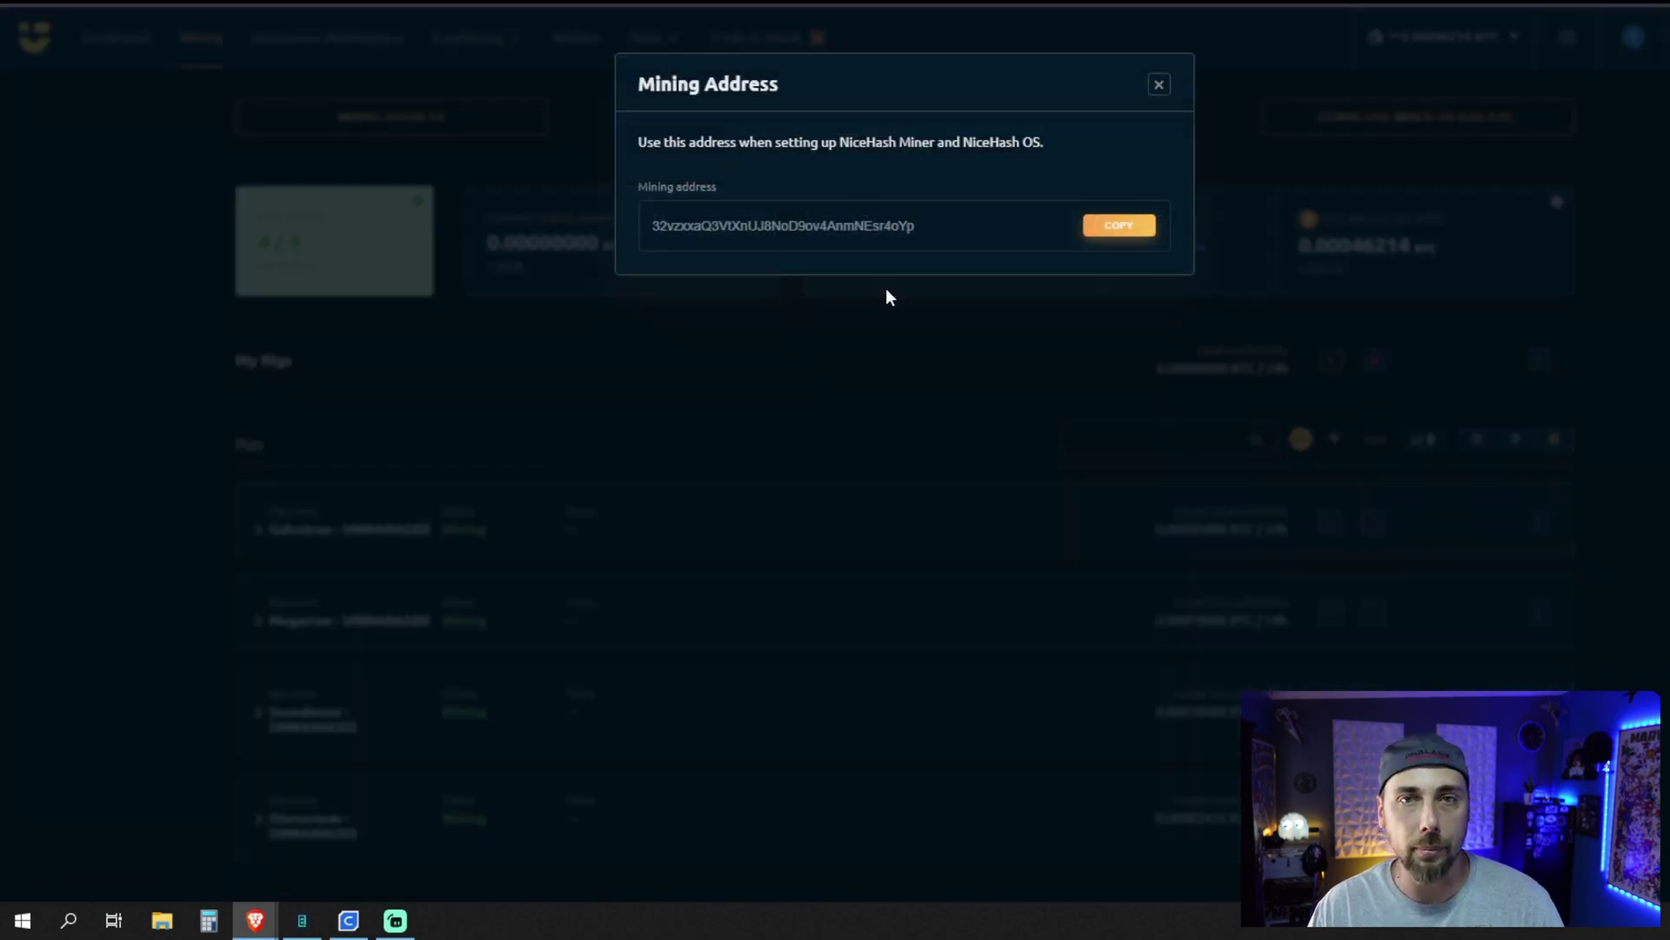
{"action": "left_click", "coordinate": [1102, 230]}
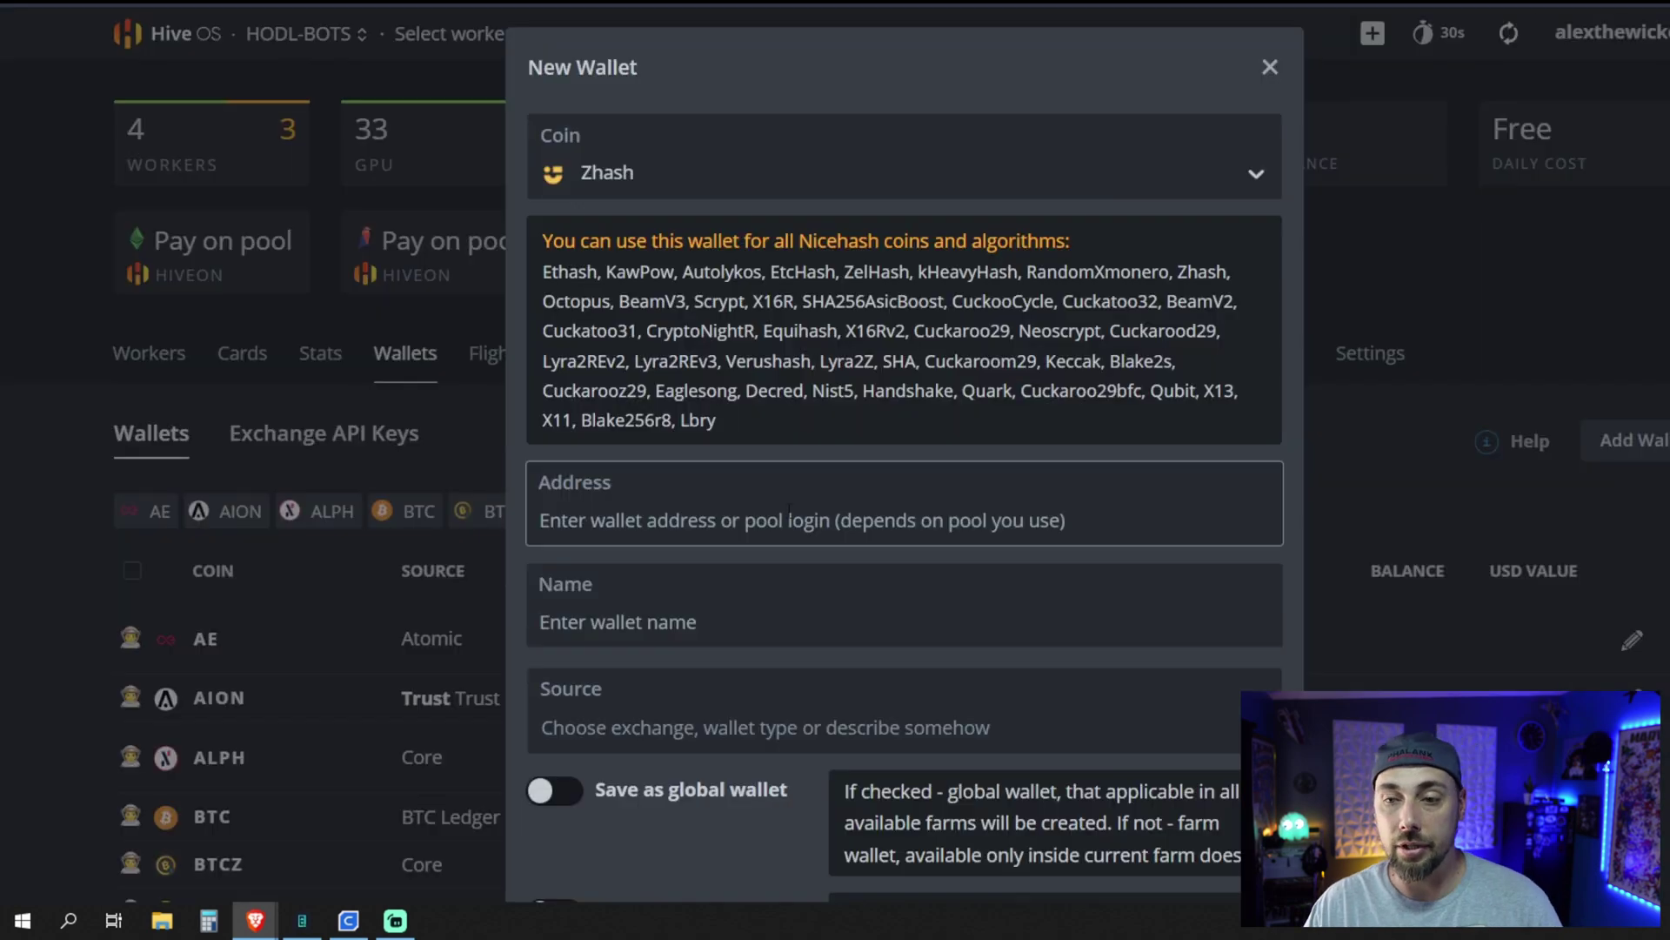
- Paste the copied mining address, name the wallet 'NH BTC', make it global and create it
{"action": "key", "text": "ctrl+v"}
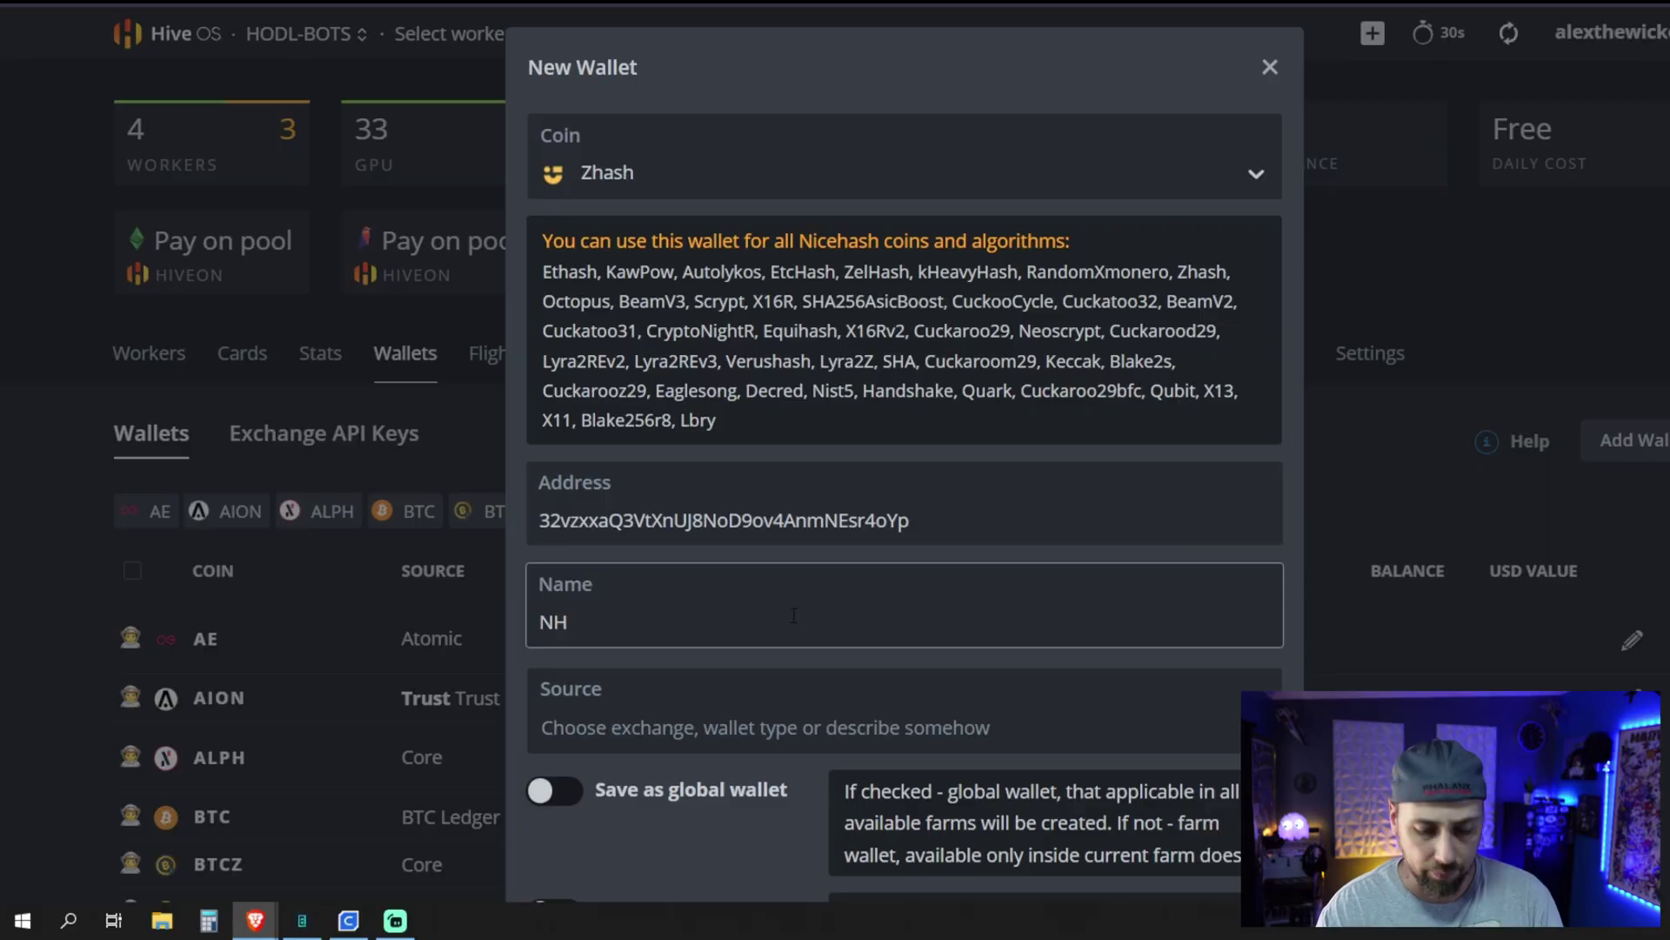
{"action": "type", "text": "BTC"}
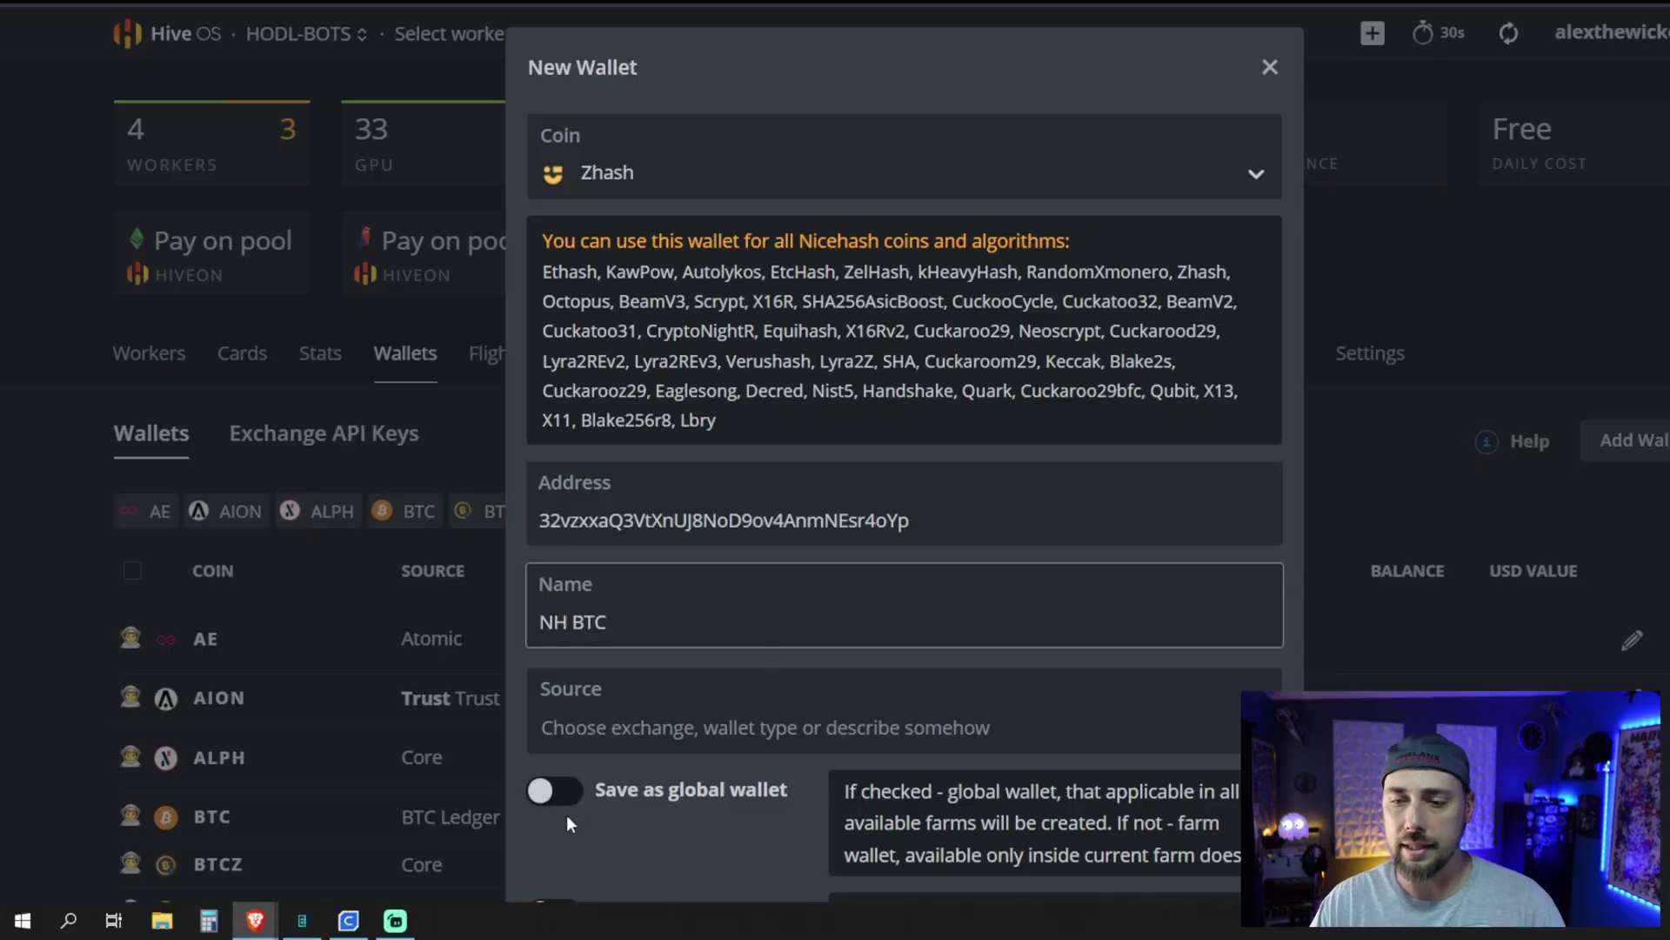
{"action": "left_click", "coordinate": [554, 790]}
{"action": "scroll", "coordinate": [870, 609], "scroll_direction": "down", "scroll_amount": 3}
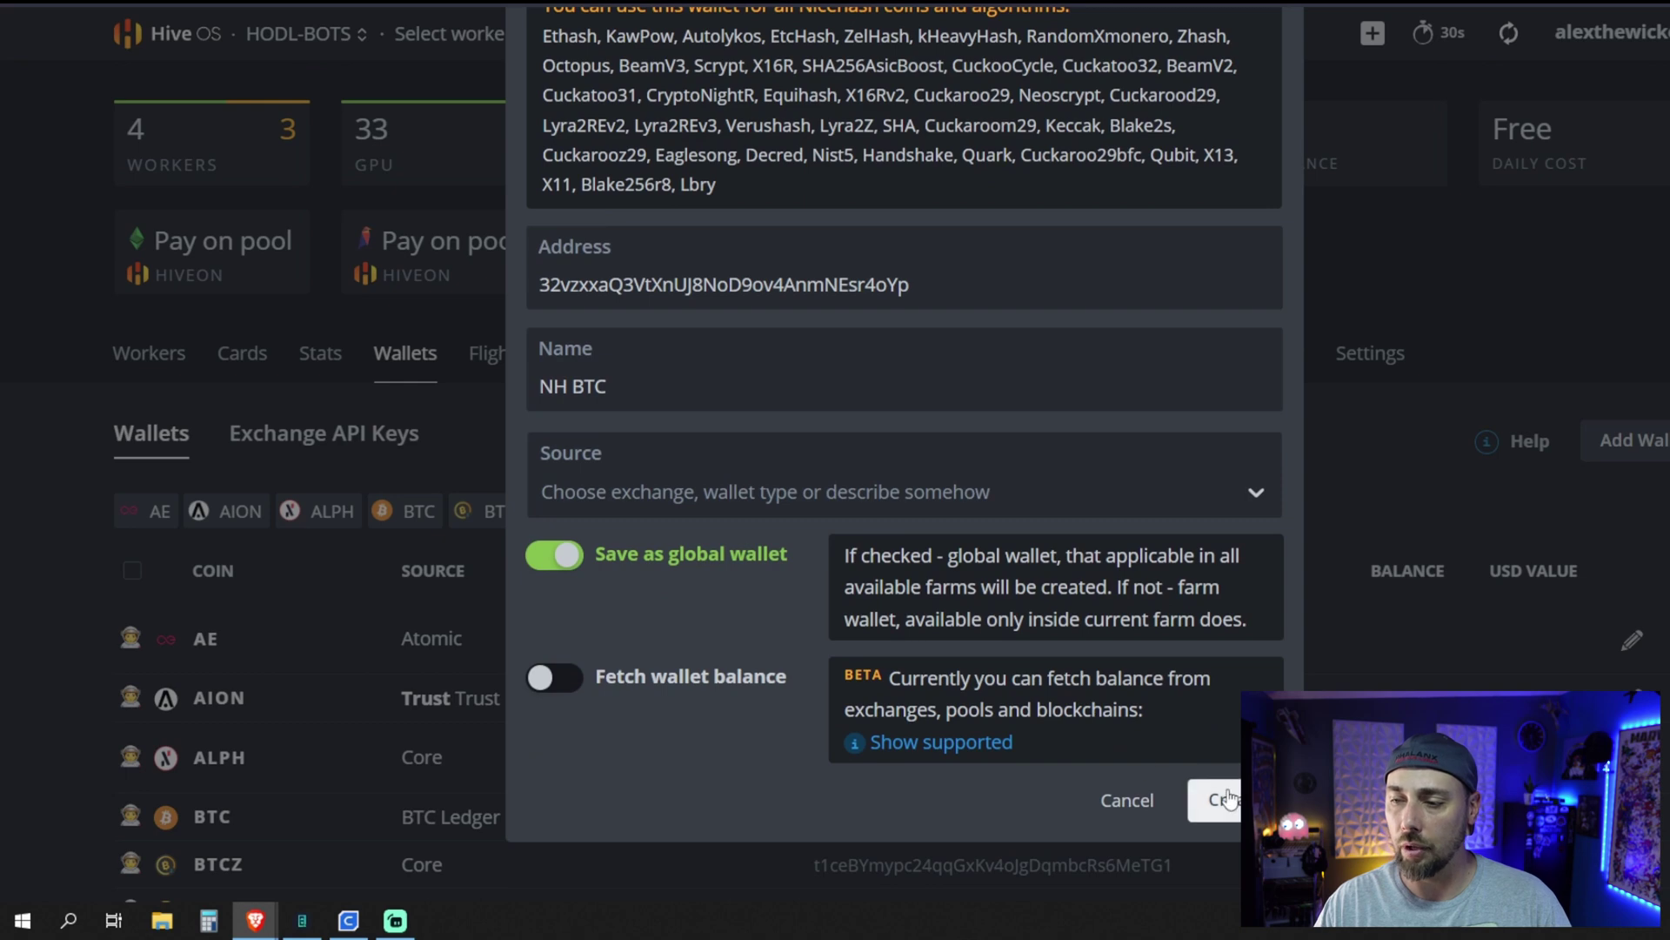
{"action": "left_click", "coordinate": [1223, 799]}
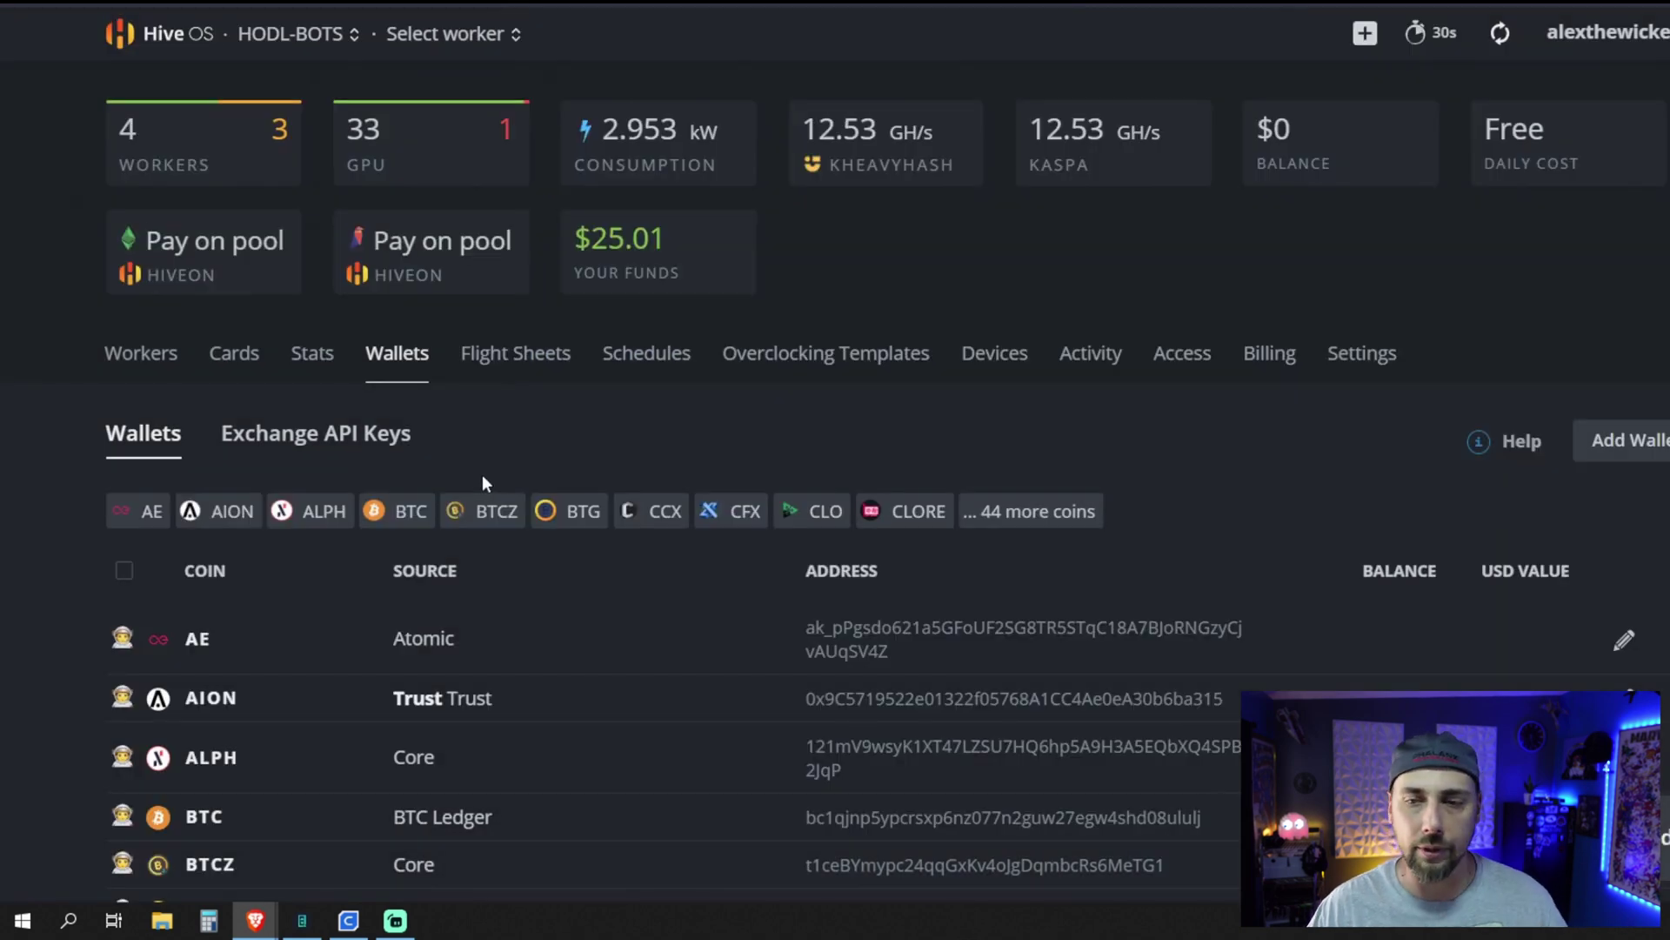
{"action": "left_click", "coordinate": [526, 351]}
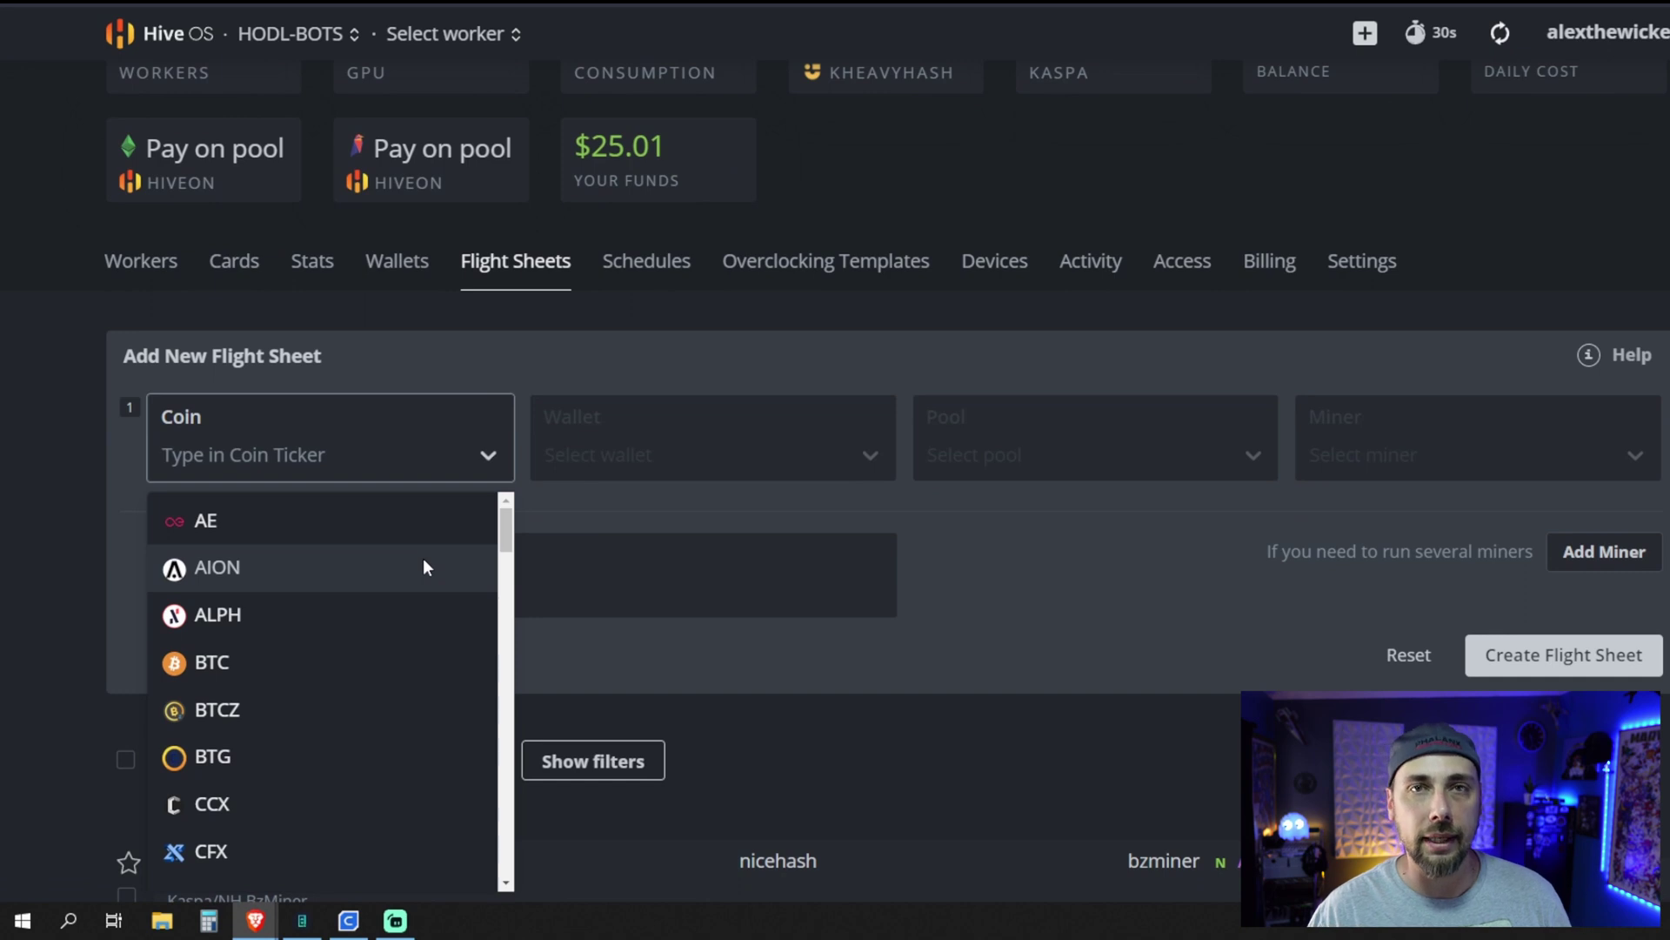
- Search 'nice' in the new flight sheet's Coin field to list NiceHash algorithms
{"action": "type", "text": "nice"}
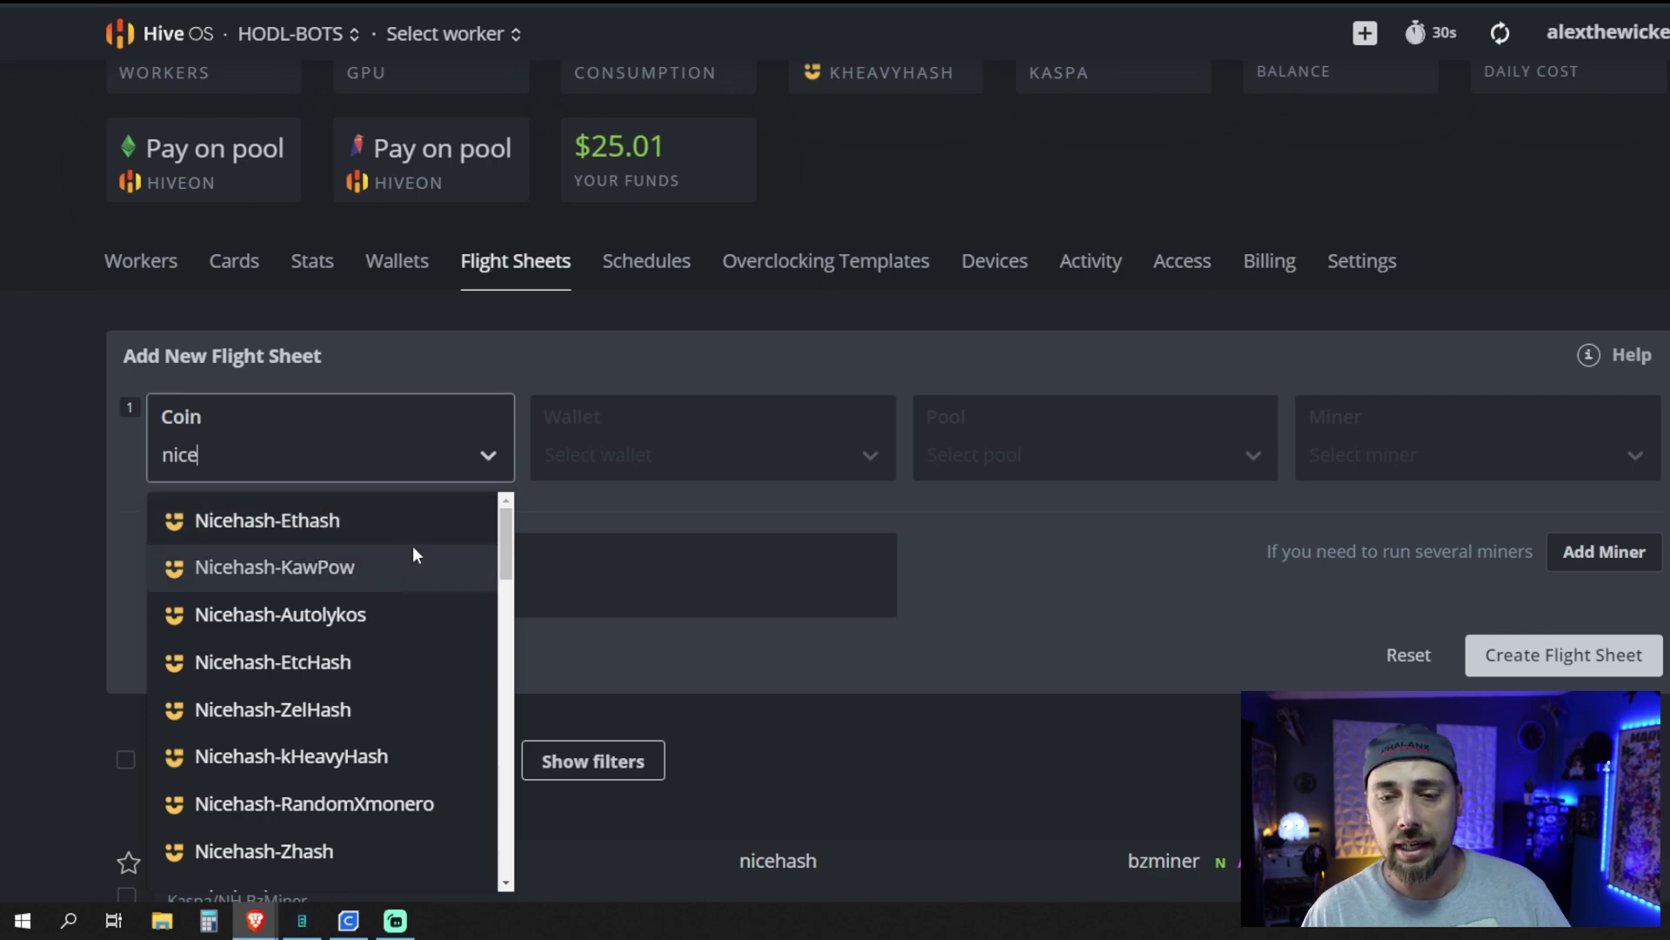
{"action": "scroll", "coordinate": [410, 548], "scroll_direction": "down", "scroll_amount": 2}
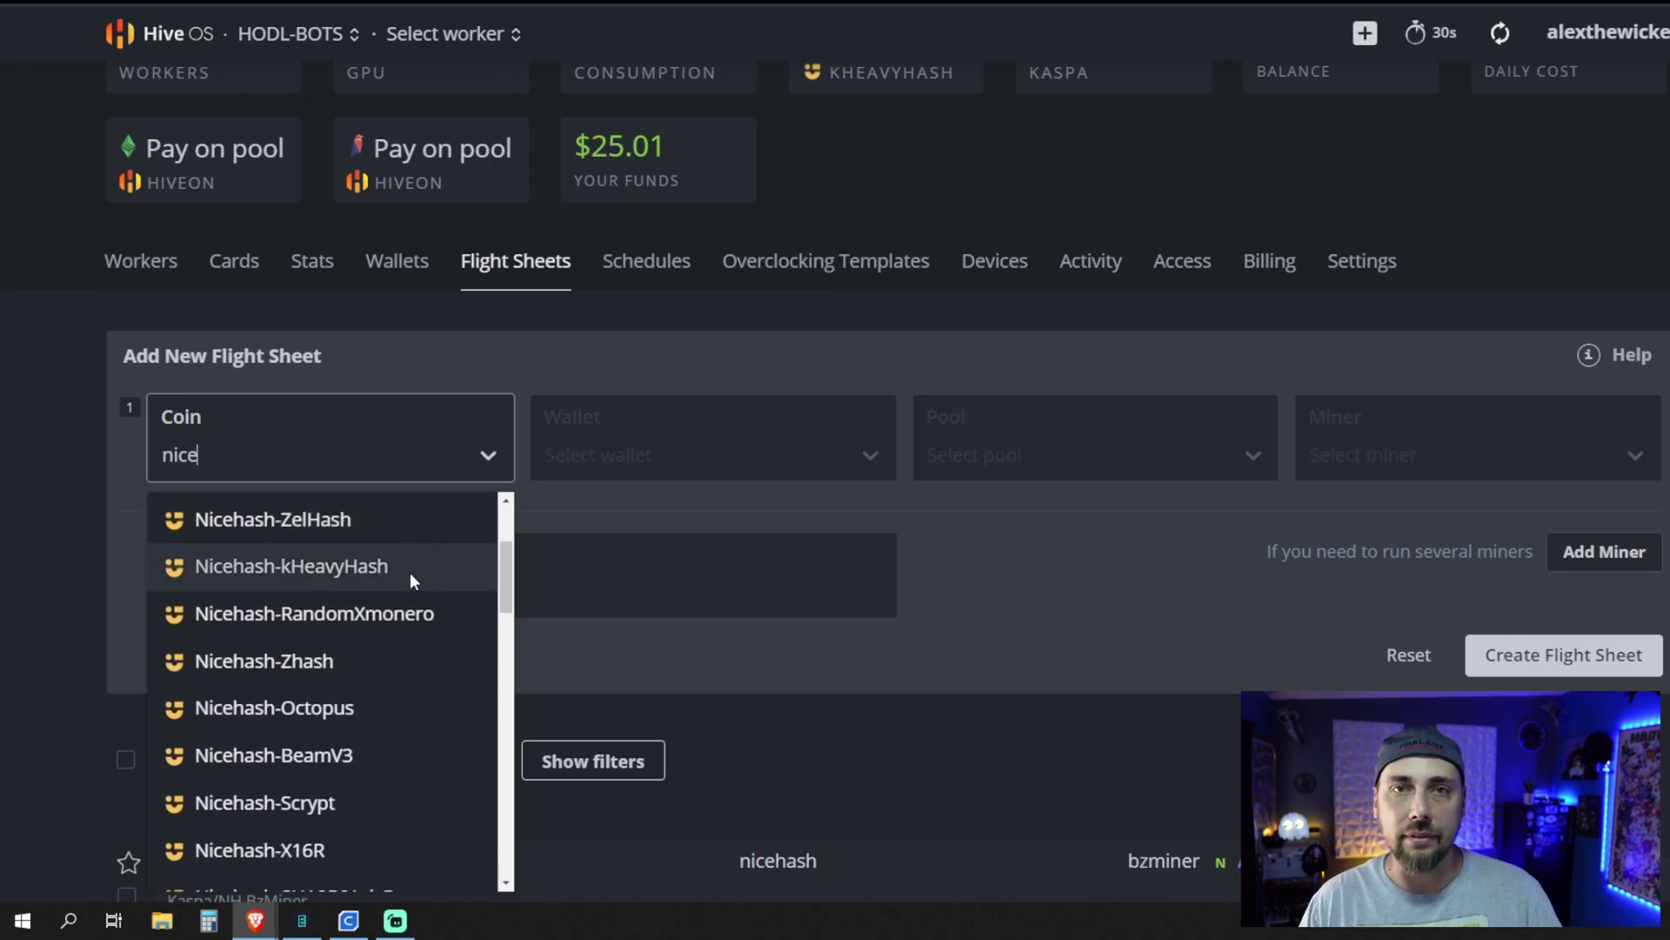
{"action": "key", "text": "ctrl+t"}
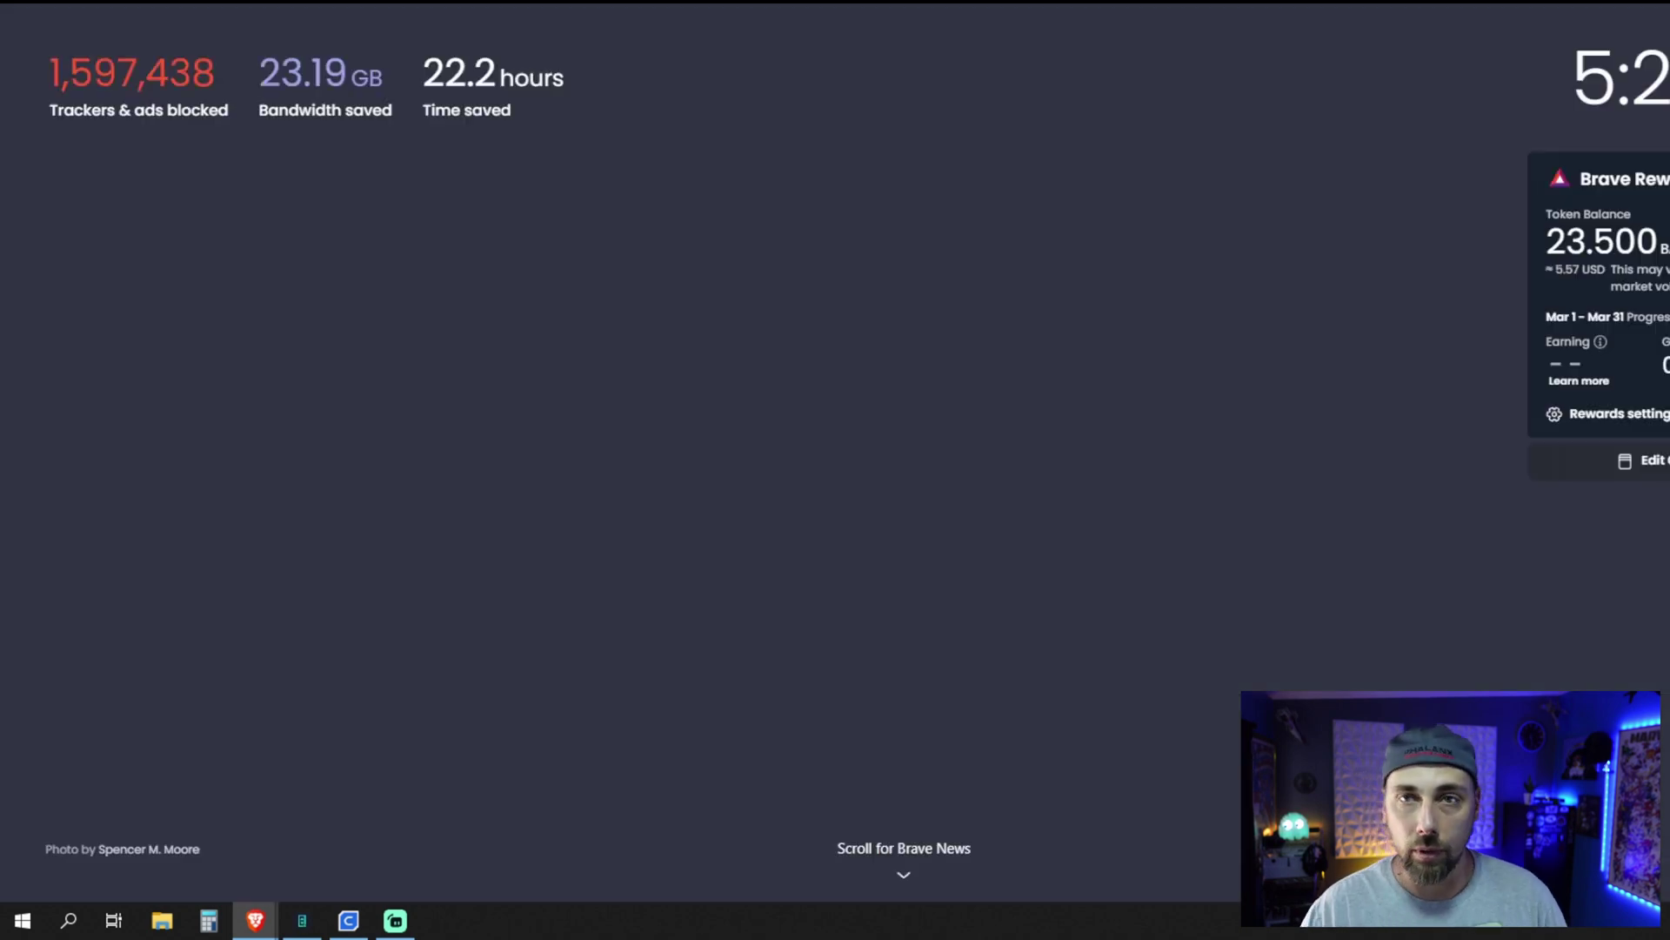
{"action": "key", "text": "Return"}
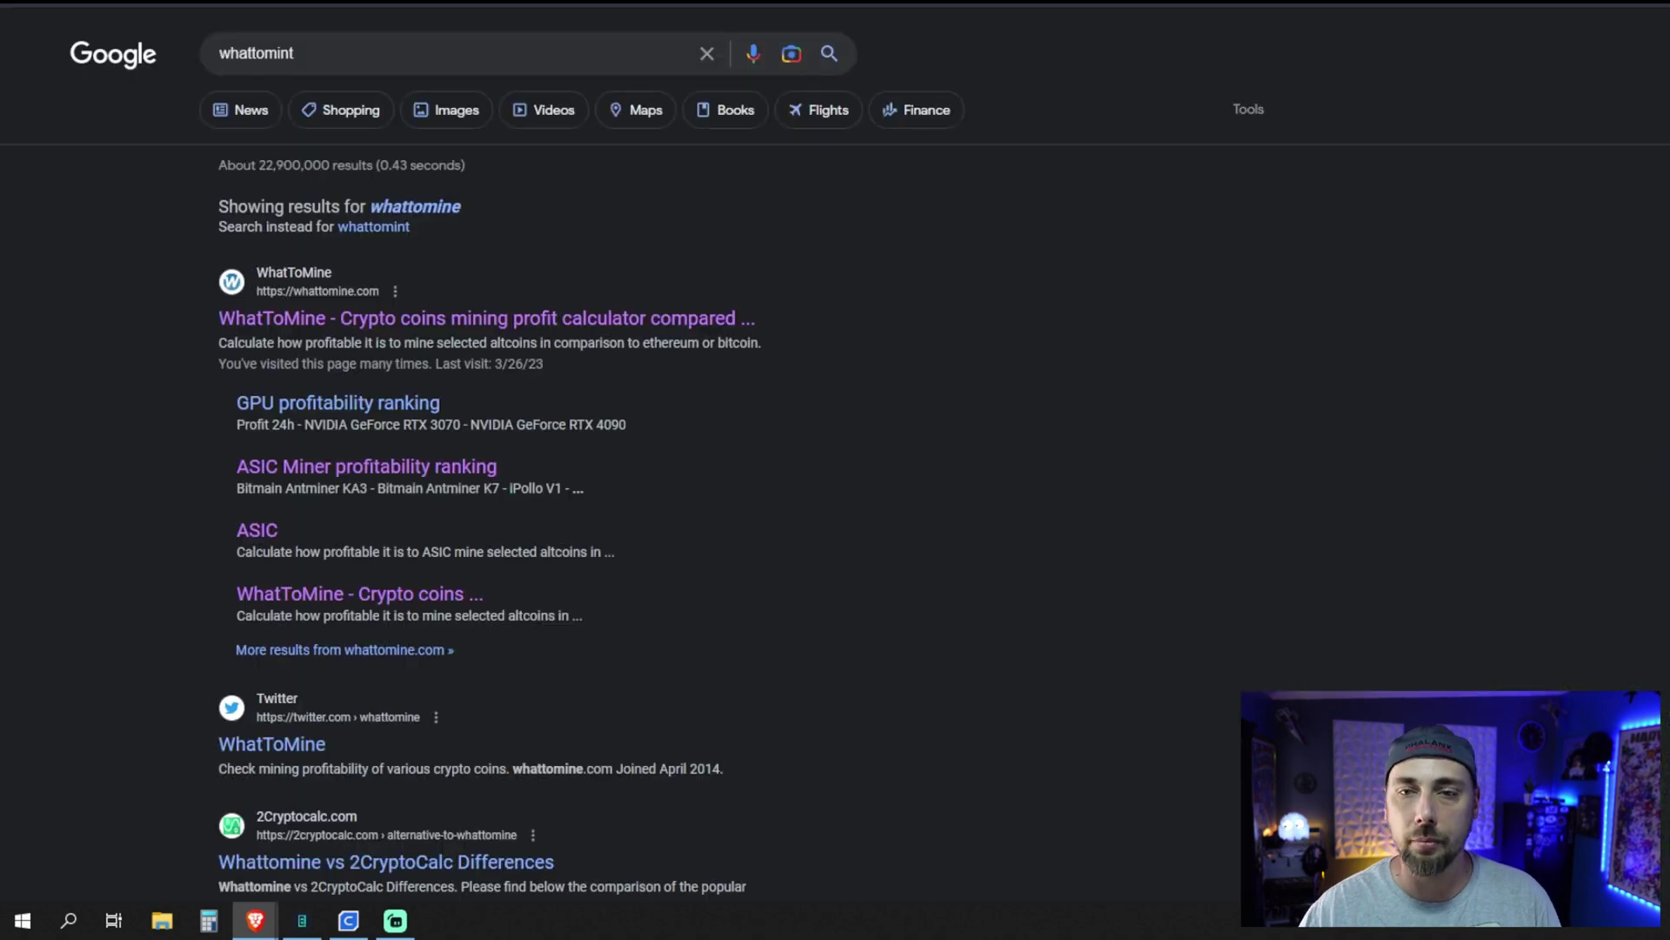
{"action": "left_click", "coordinate": [459, 209]}
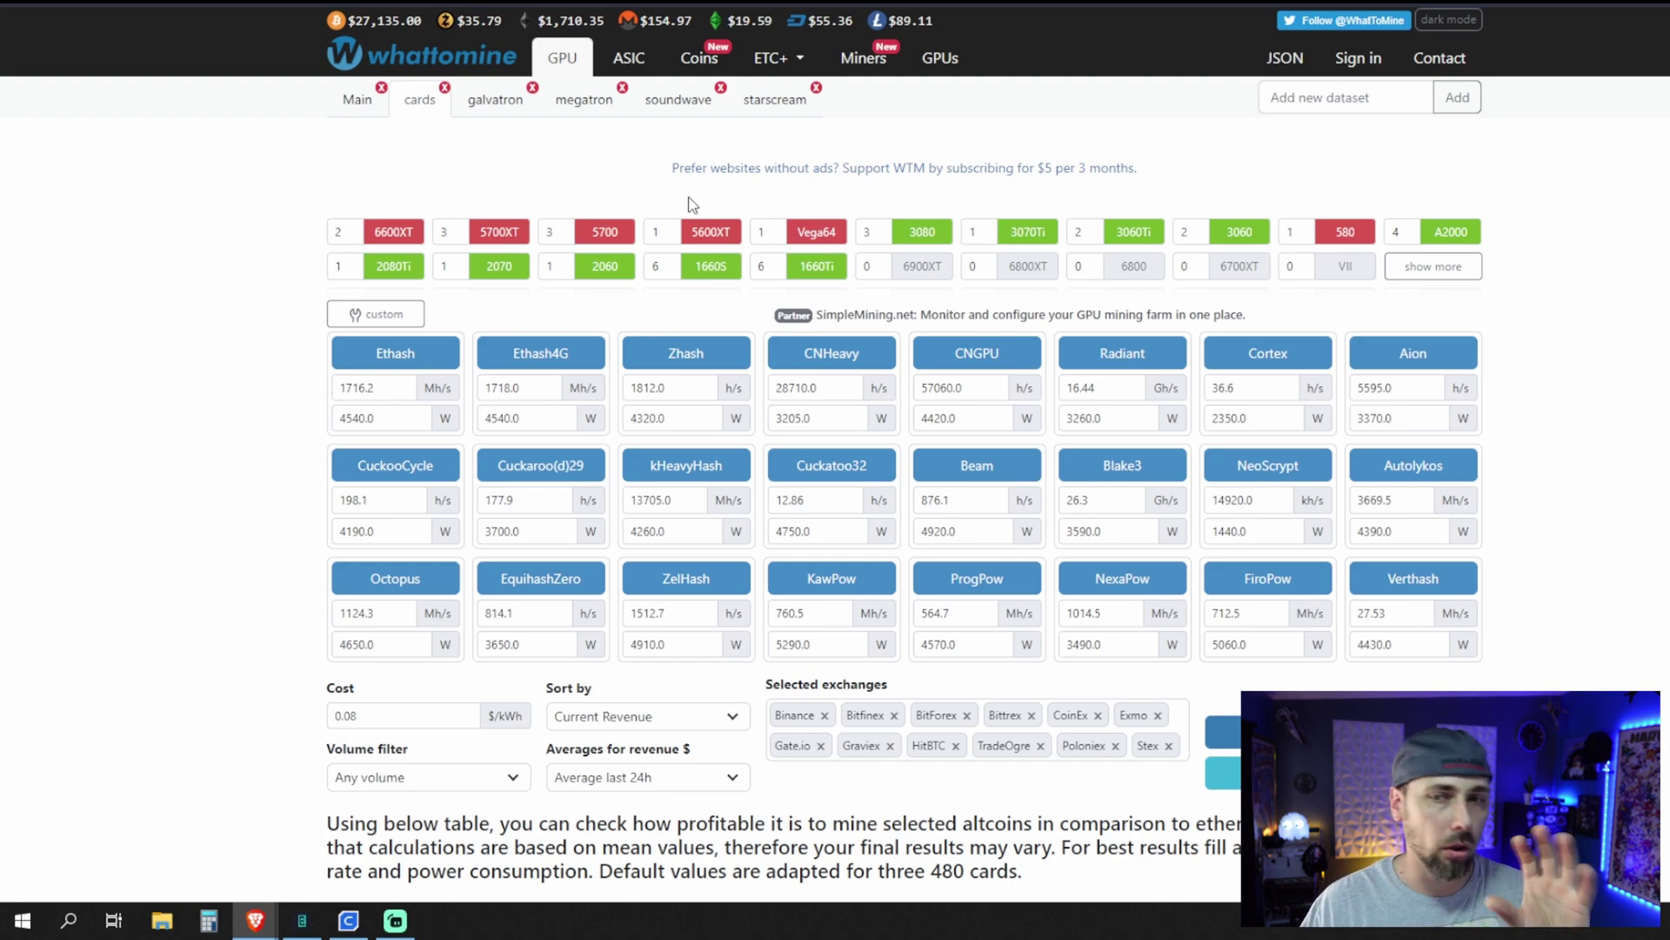
{"action": "scroll", "coordinate": [660, 187], "scroll_direction": "down", "scroll_amount": 6}
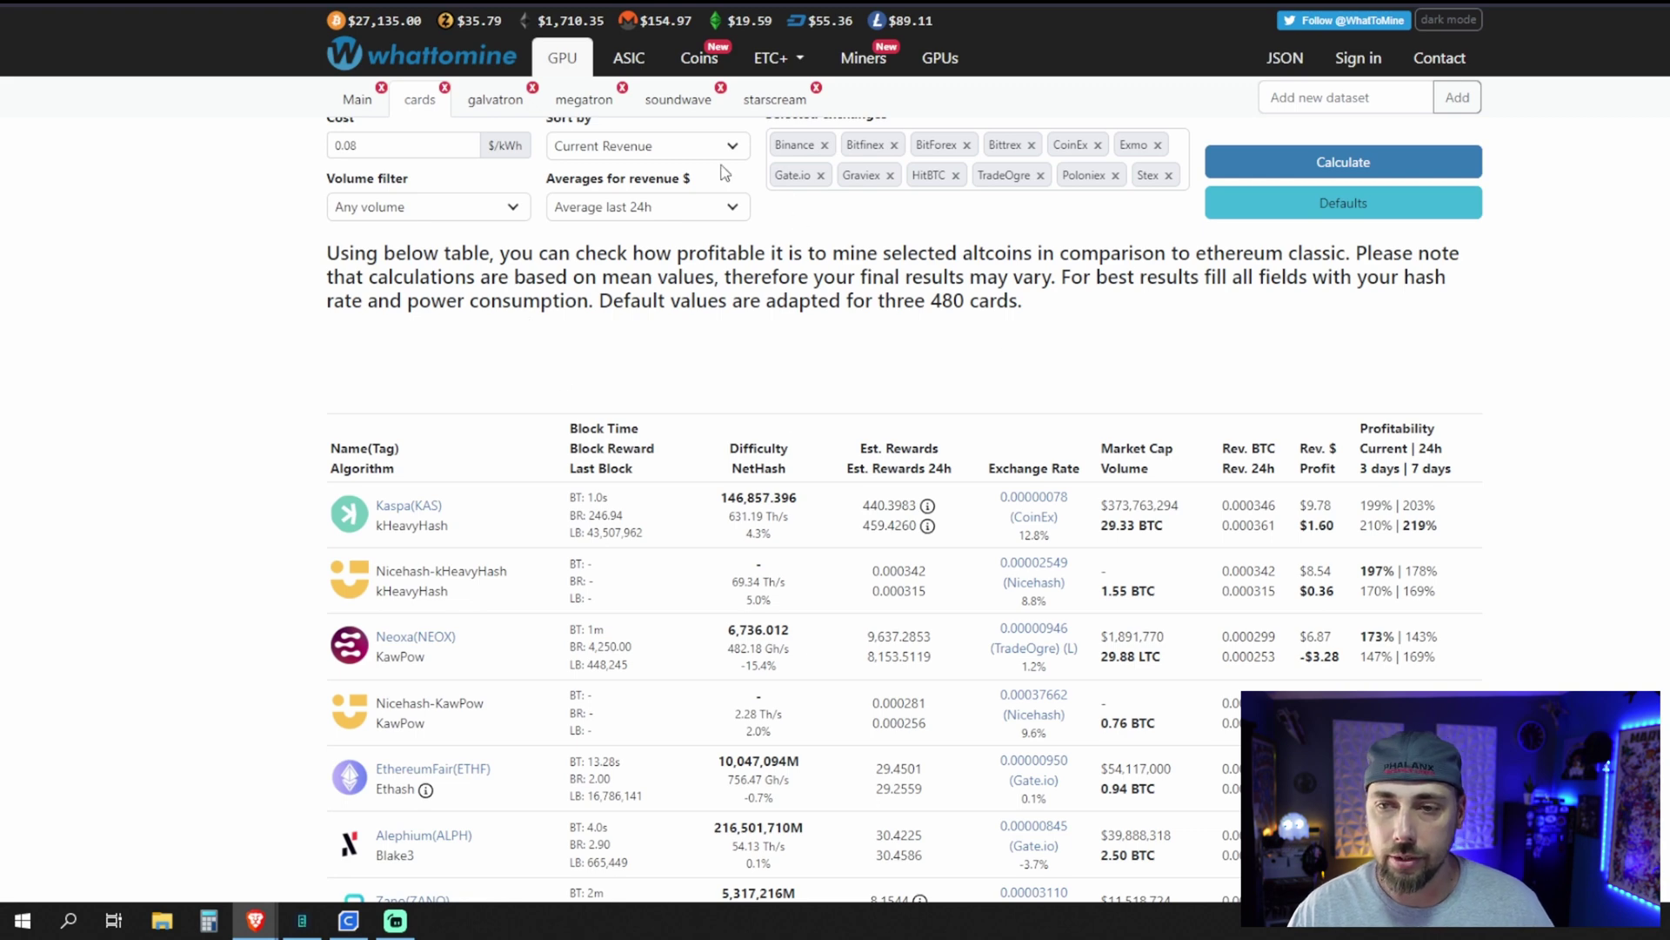
{"action": "left_click", "coordinate": [645, 155]}
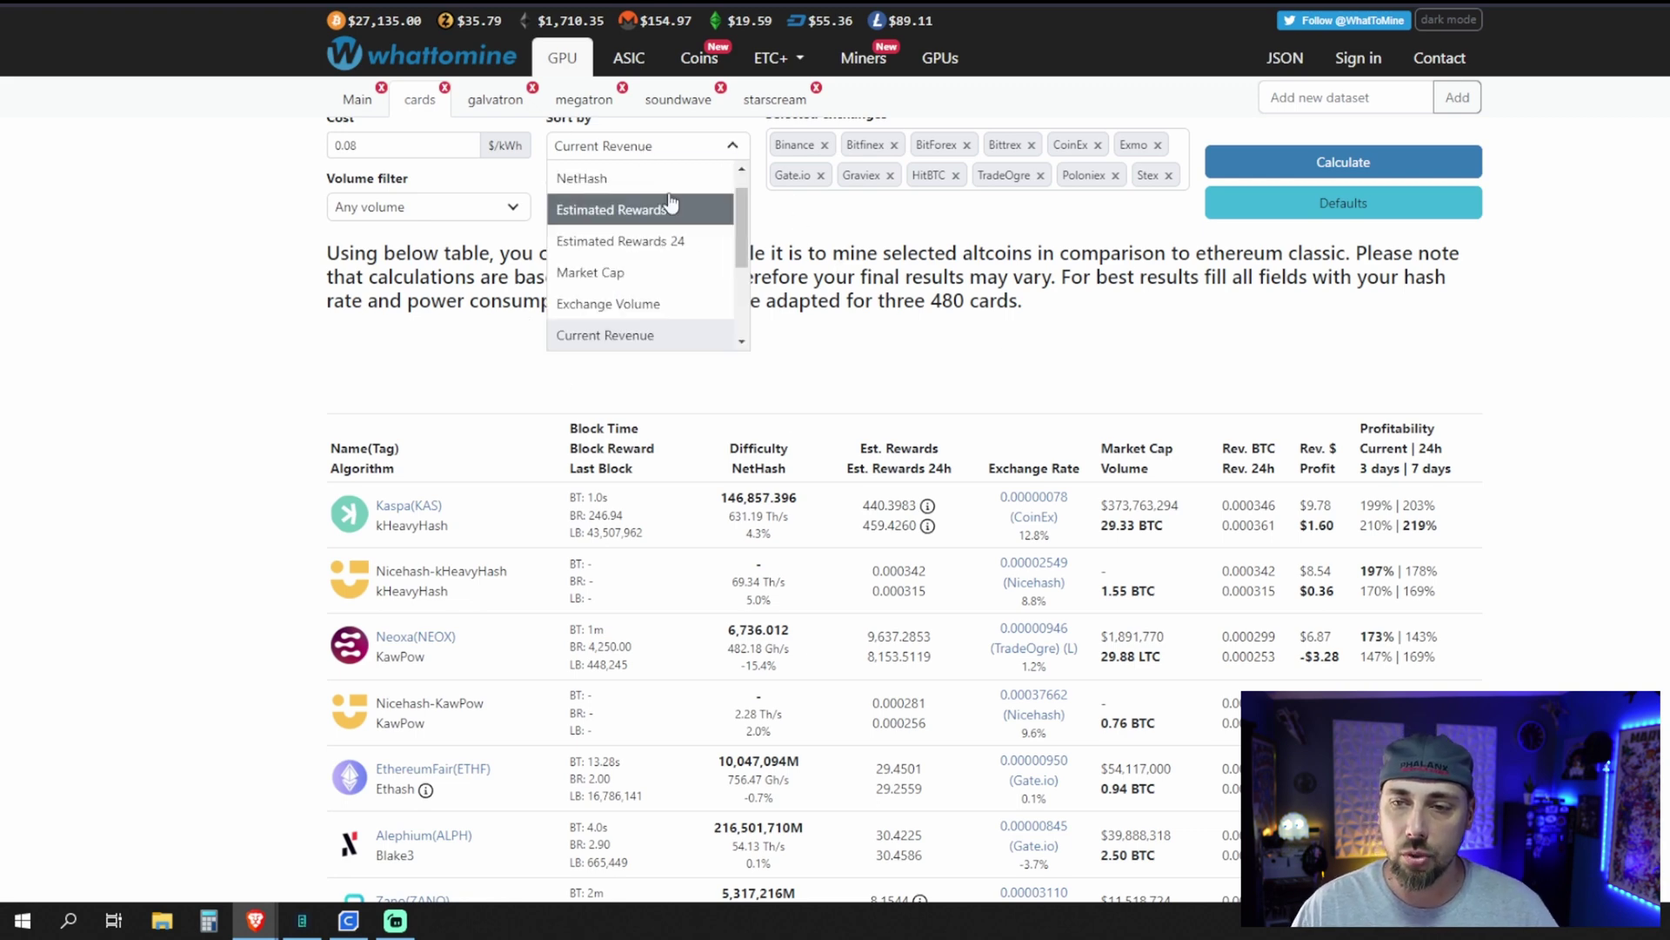
{"action": "left_click", "coordinate": [142, 258]}
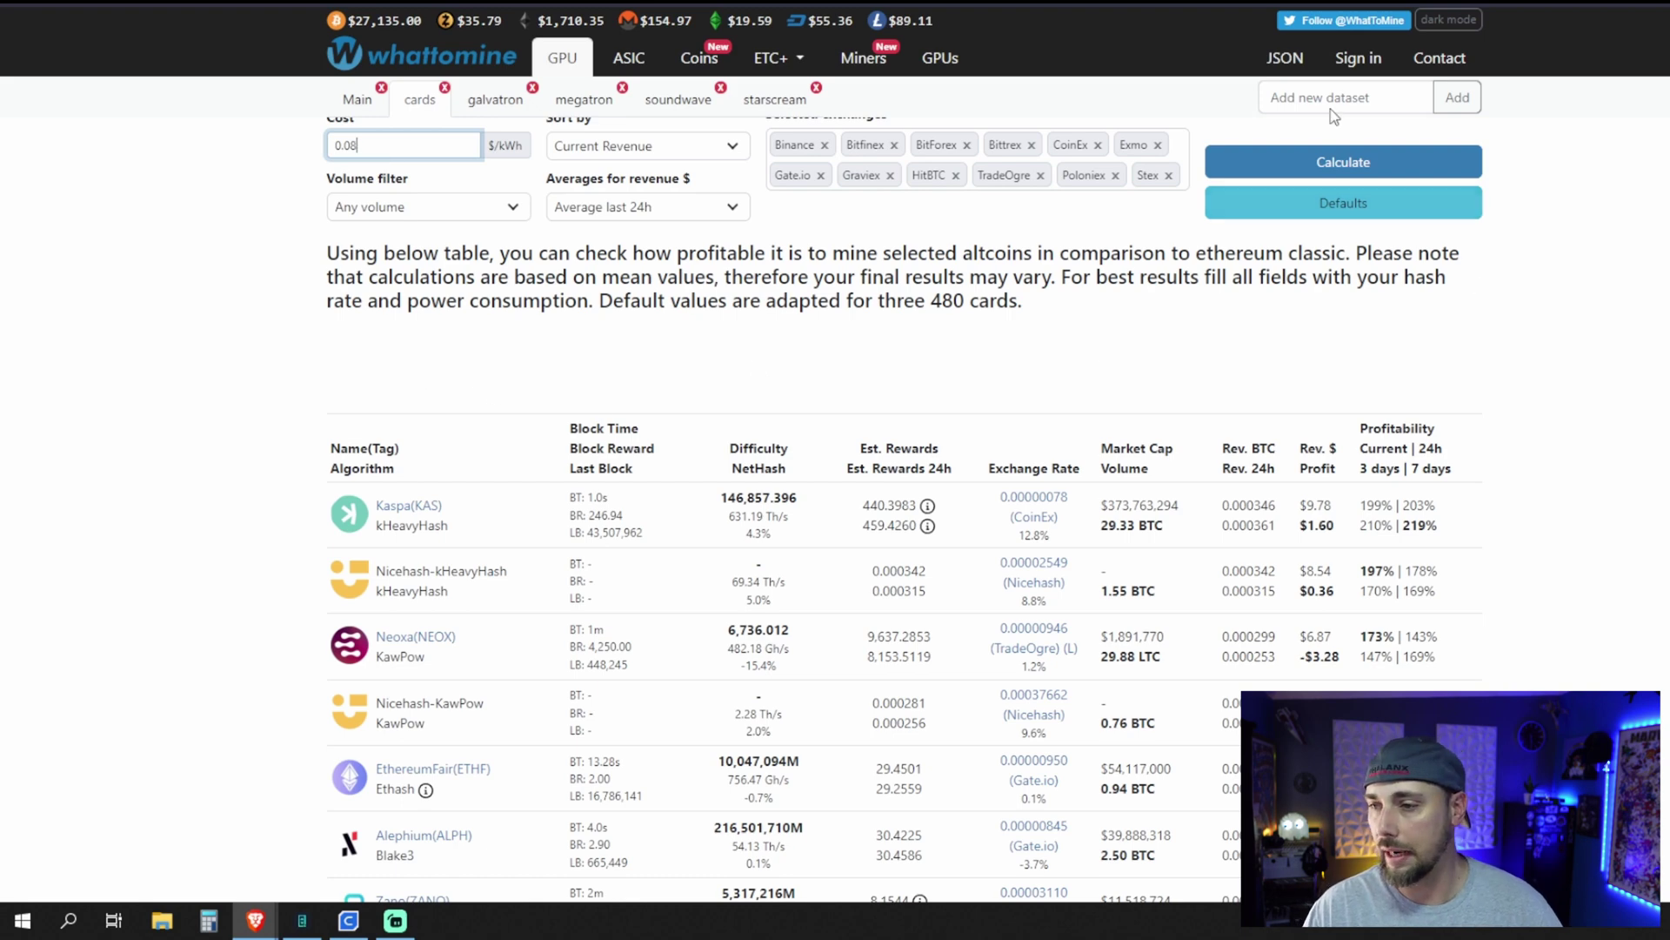
{"action": "scroll", "coordinate": [369, 475], "scroll_direction": "down", "scroll_amount": 1}
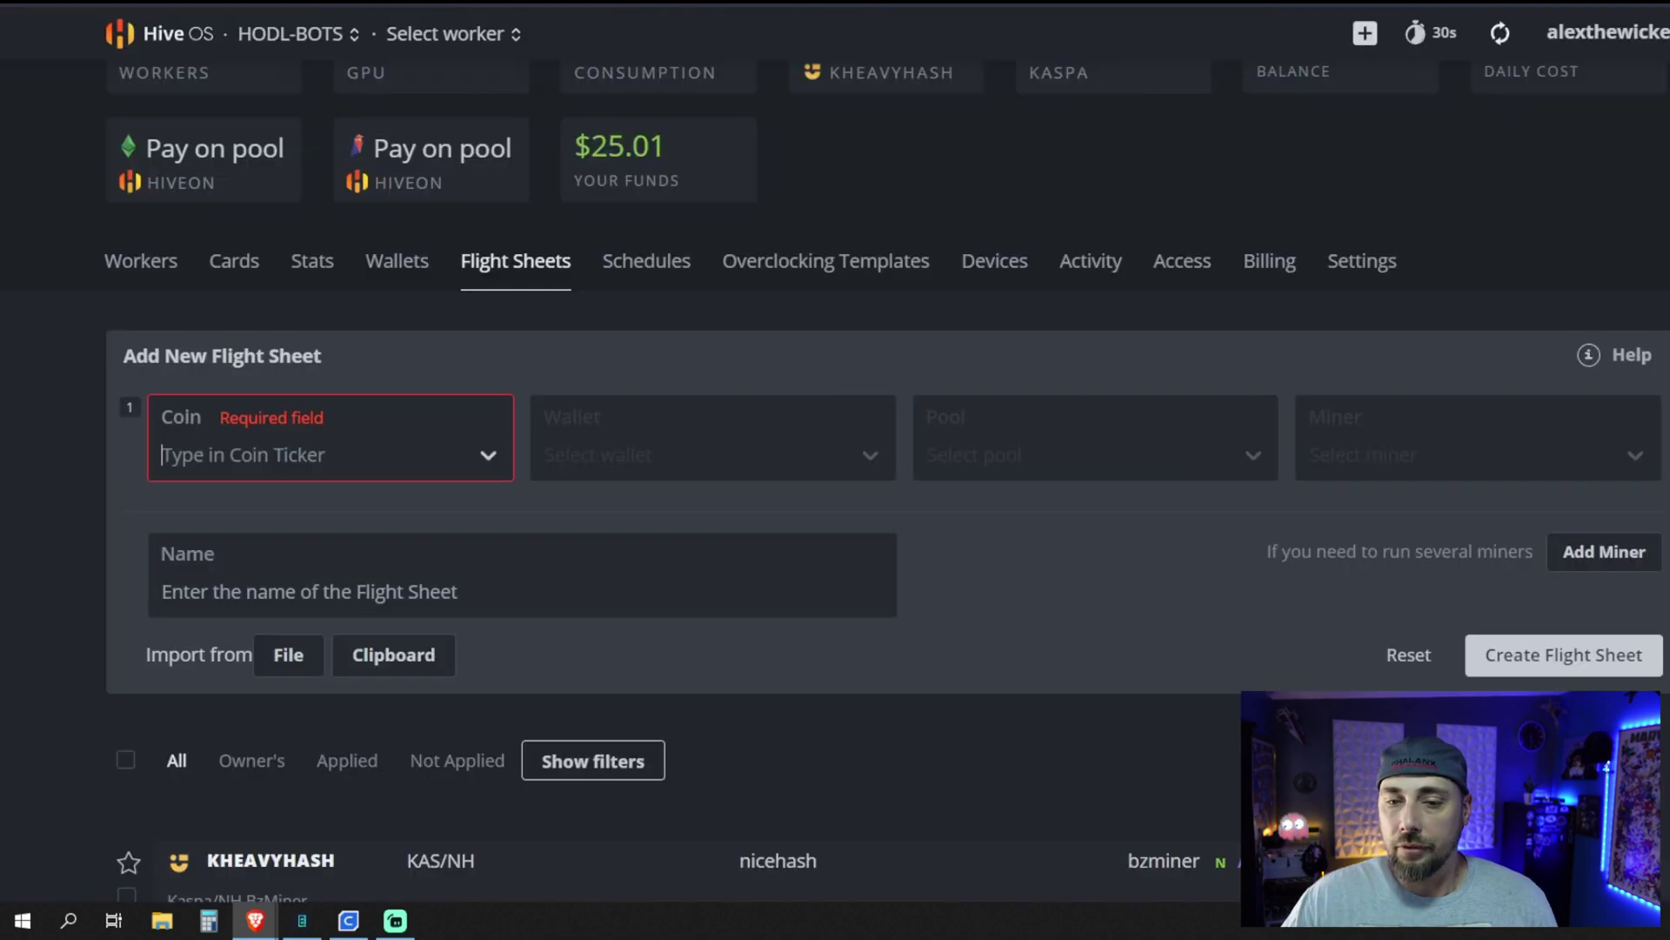
- Set the flight sheet coin to Nicehash-kHeavyHash and the wallet to KAS/NH
{"action": "left_click", "coordinate": [433, 457]}
{"action": "type", "text": "nice"}
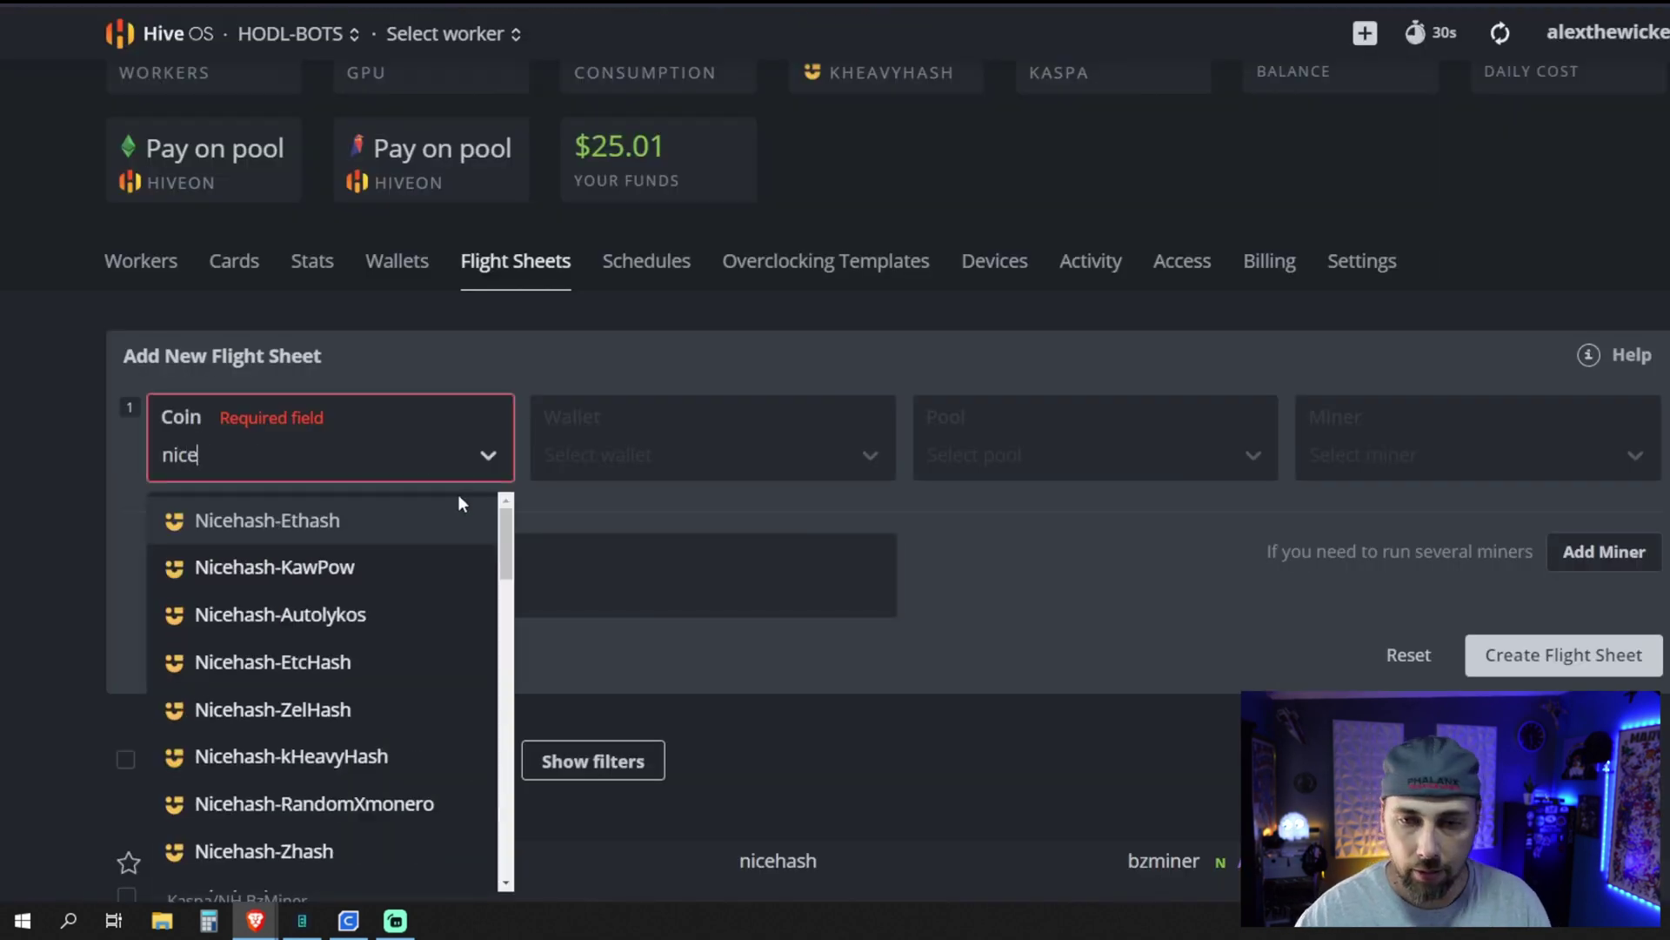
{"action": "left_click", "coordinate": [395, 764]}
{"action": "left_click", "coordinate": [687, 466]}
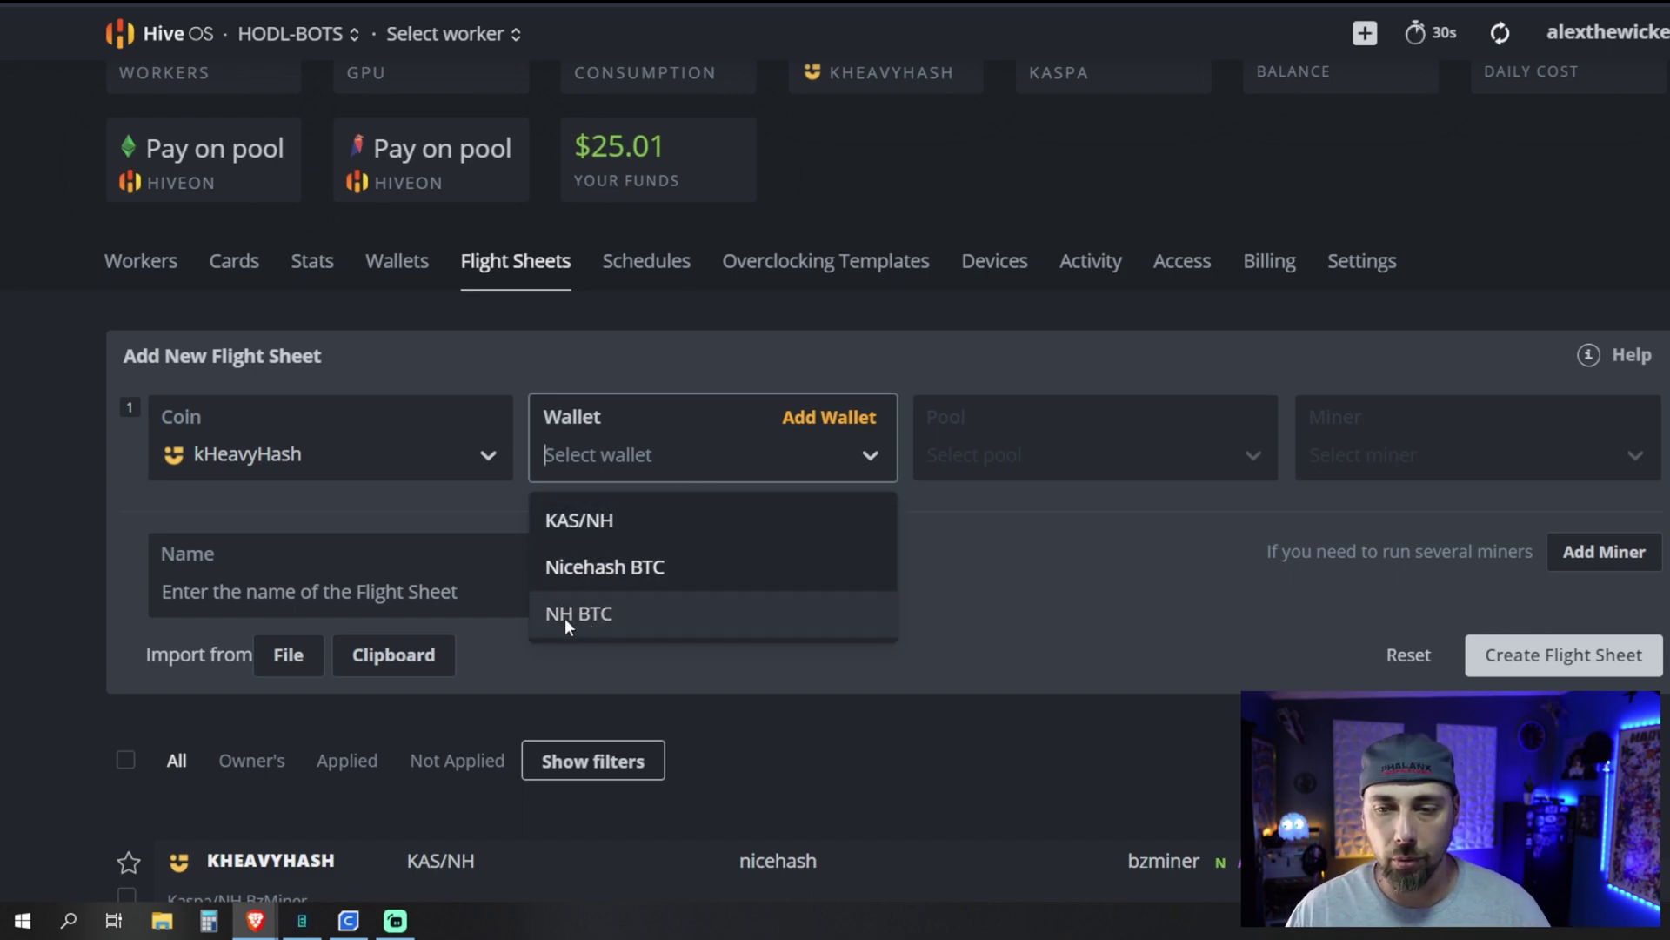
{"action": "left_click", "coordinate": [539, 513]}
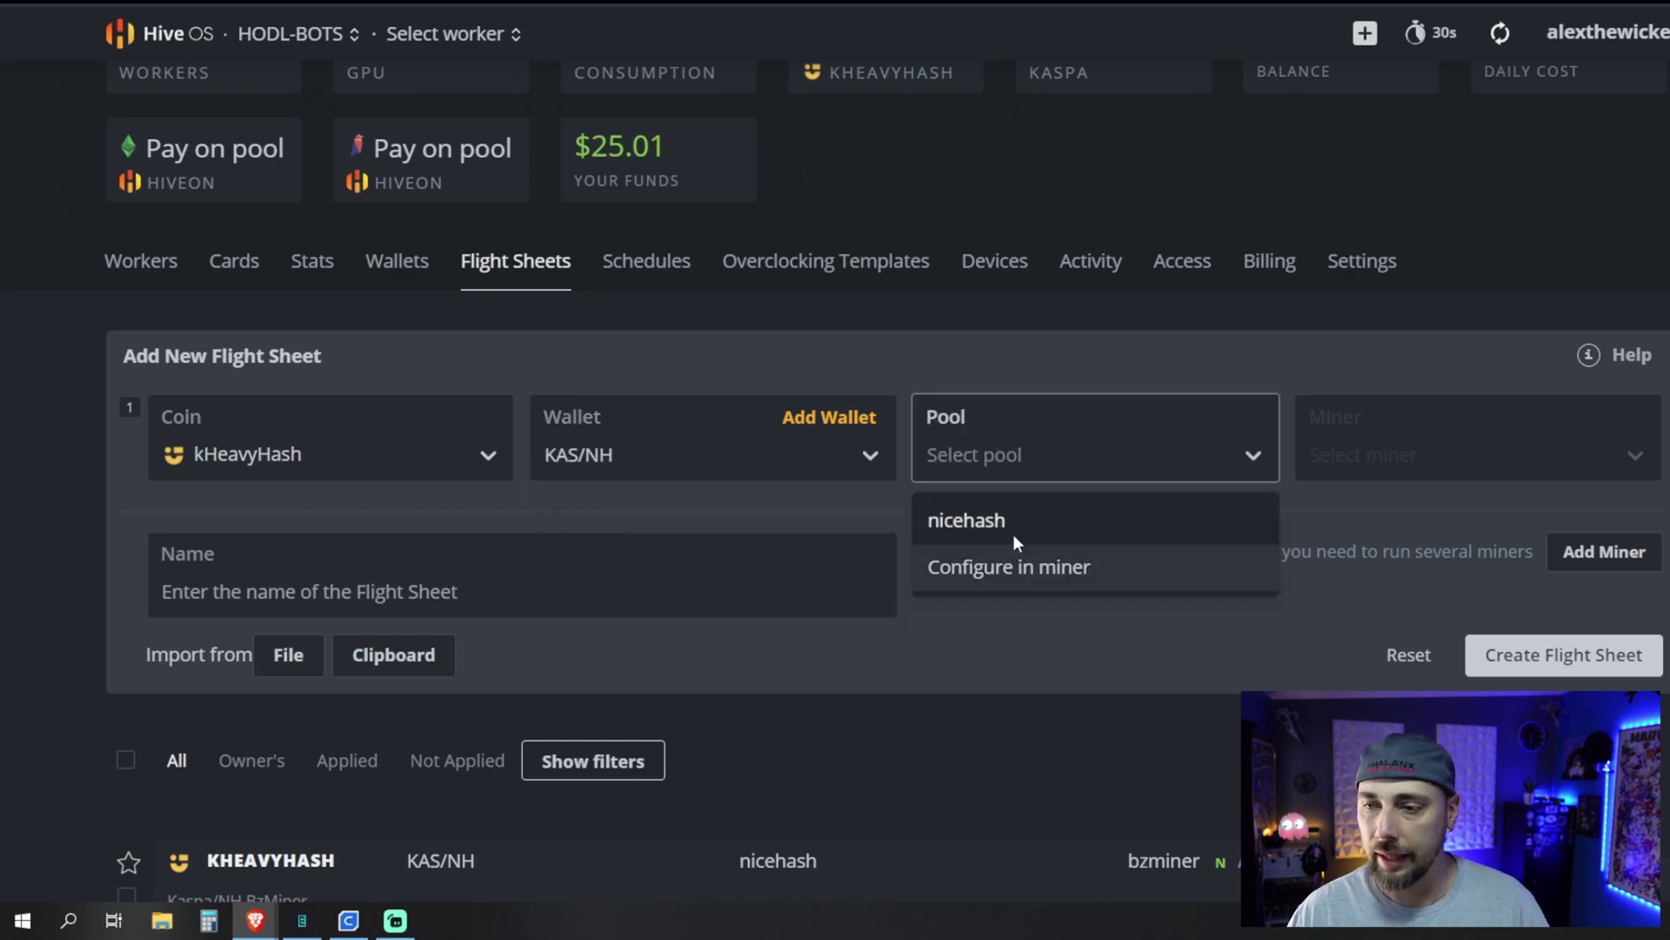
- Choose the nicehash pool with the AUTO server and apply it
{"action": "left_click", "coordinate": [988, 519]}
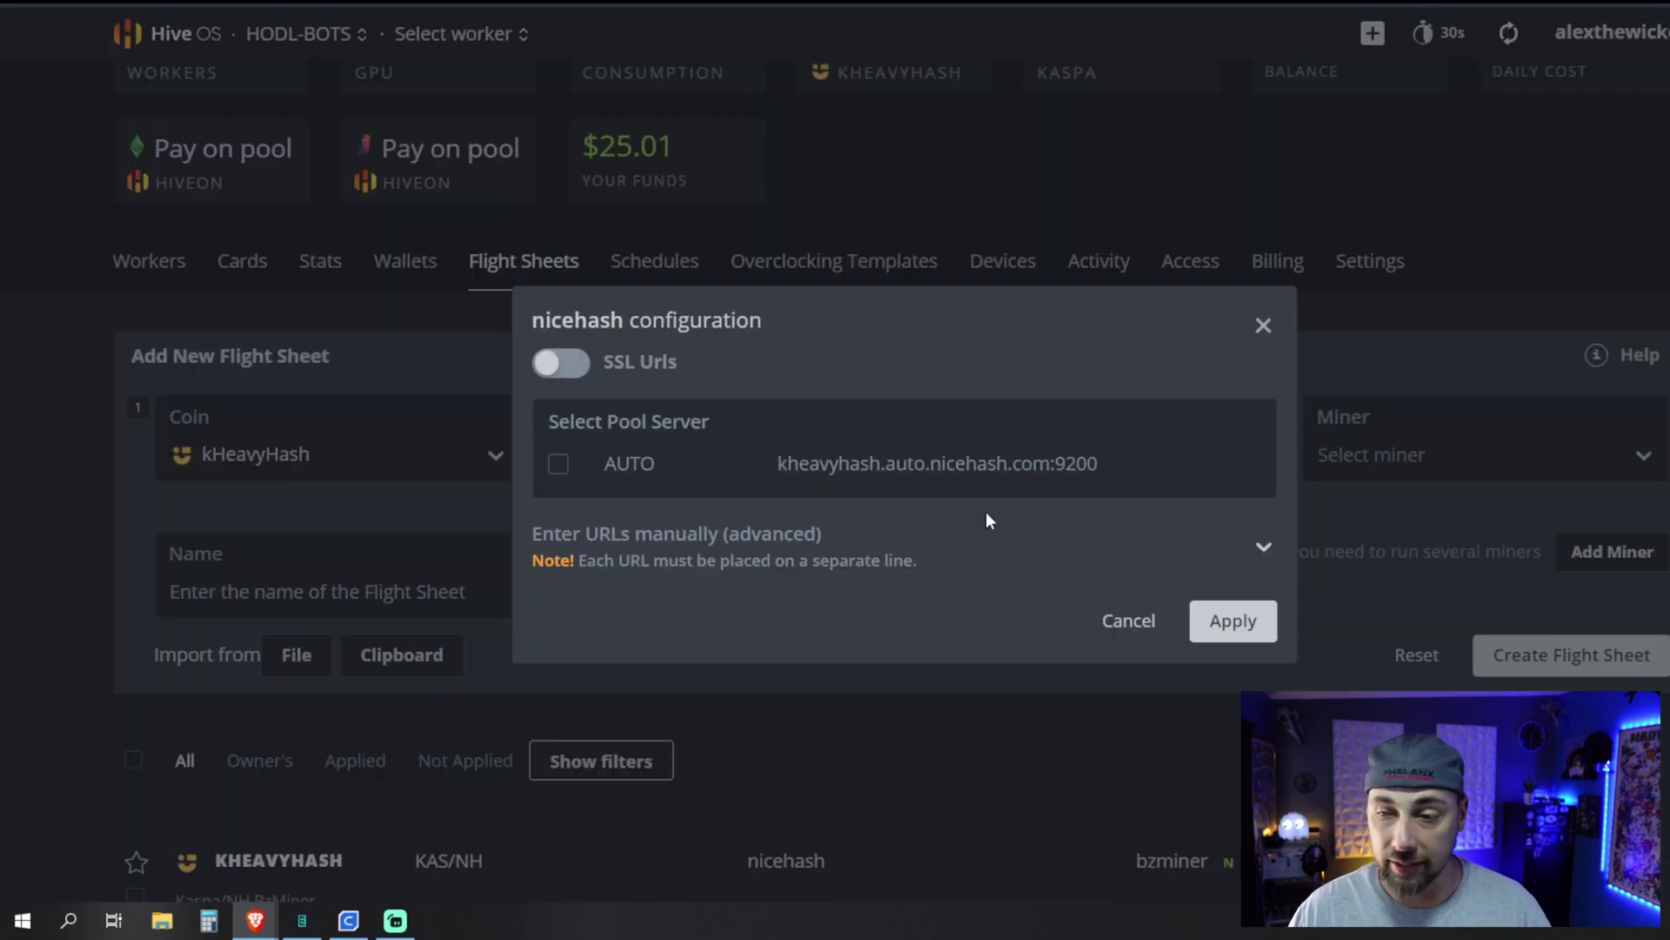
{"action": "left_click", "coordinate": [612, 465]}
{"action": "left_click", "coordinate": [1262, 620]}
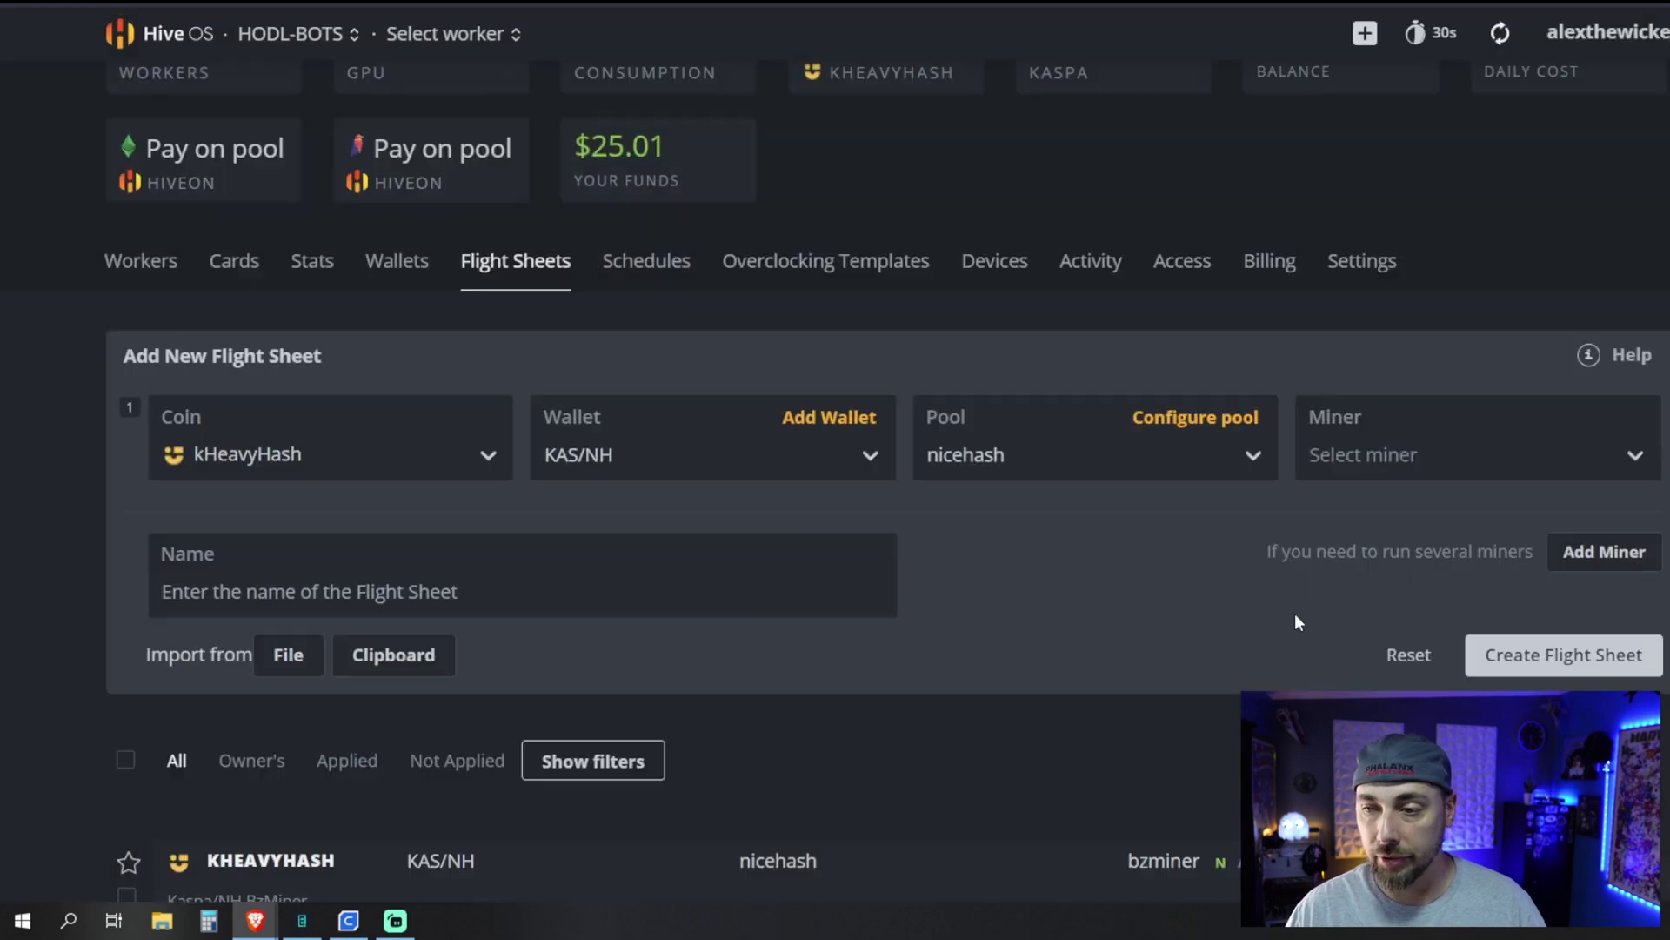
{"action": "left_click", "coordinate": [1395, 451]}
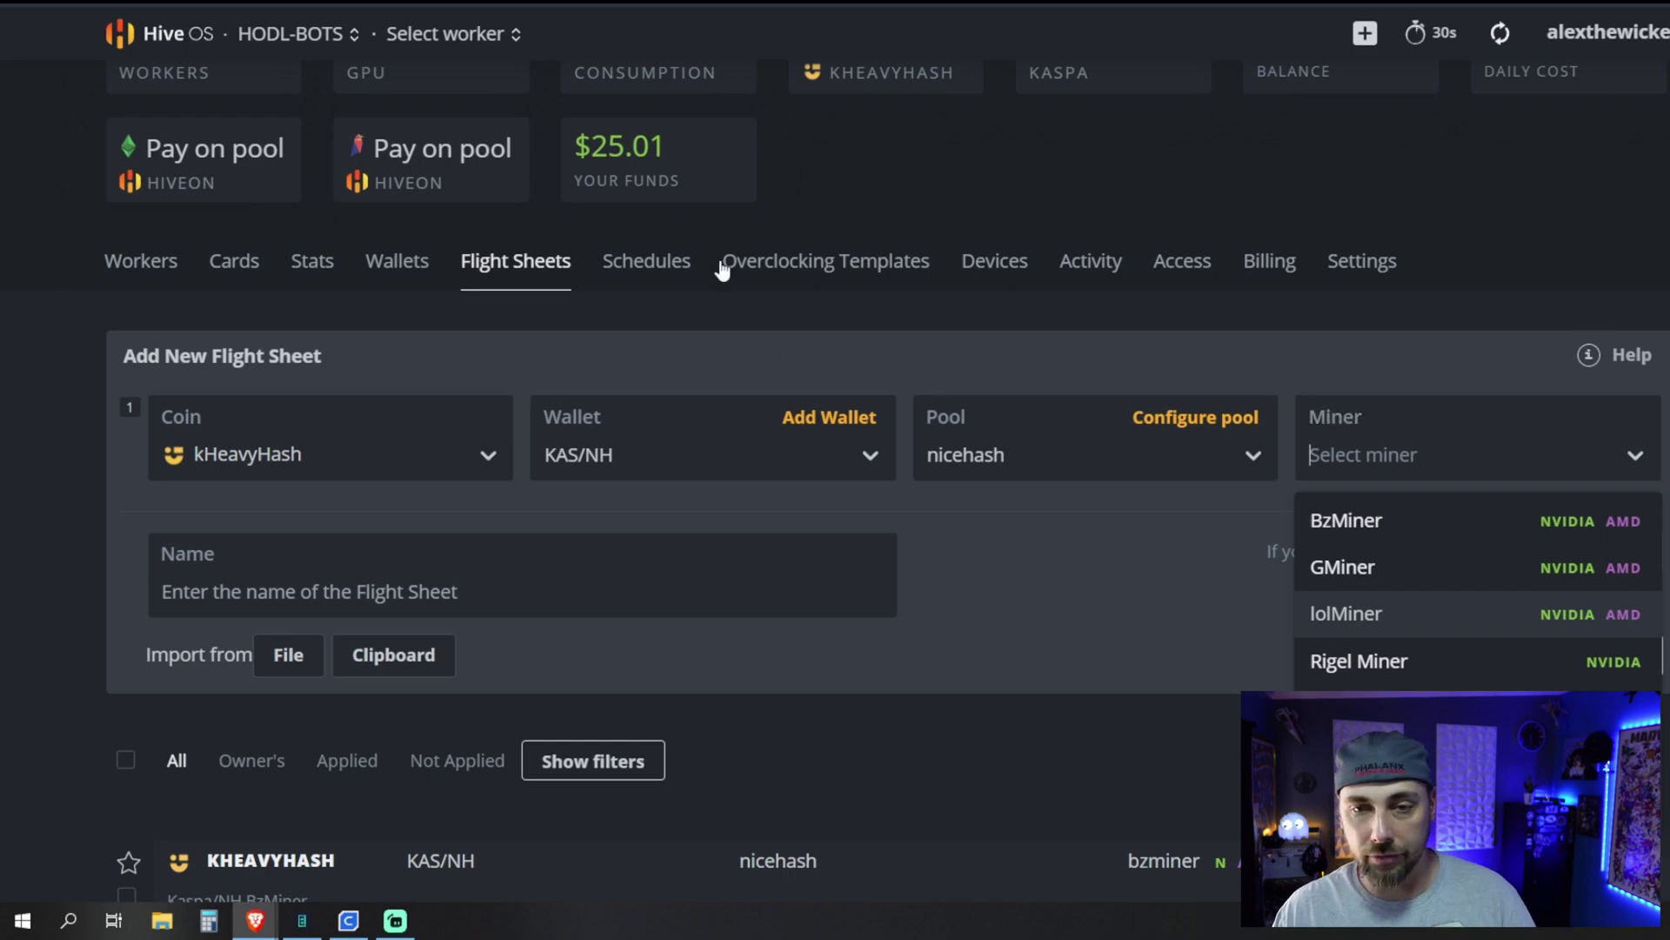
{"action": "left_click", "coordinate": [301, 431]}
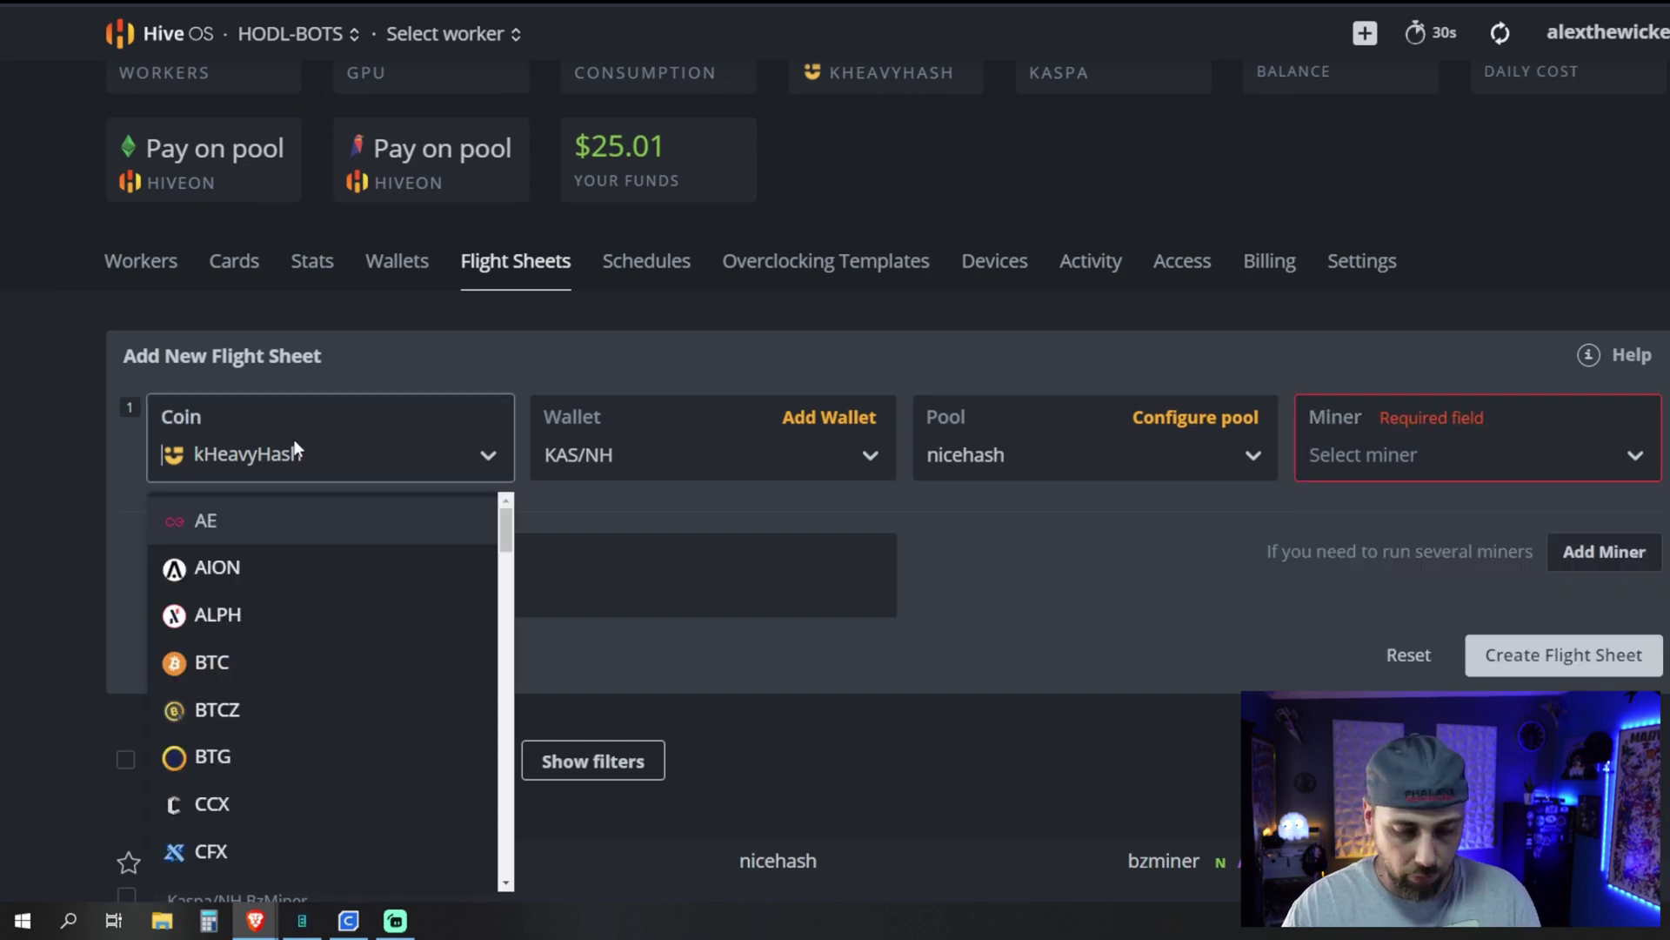
{"action": "type", "text": "nice"}
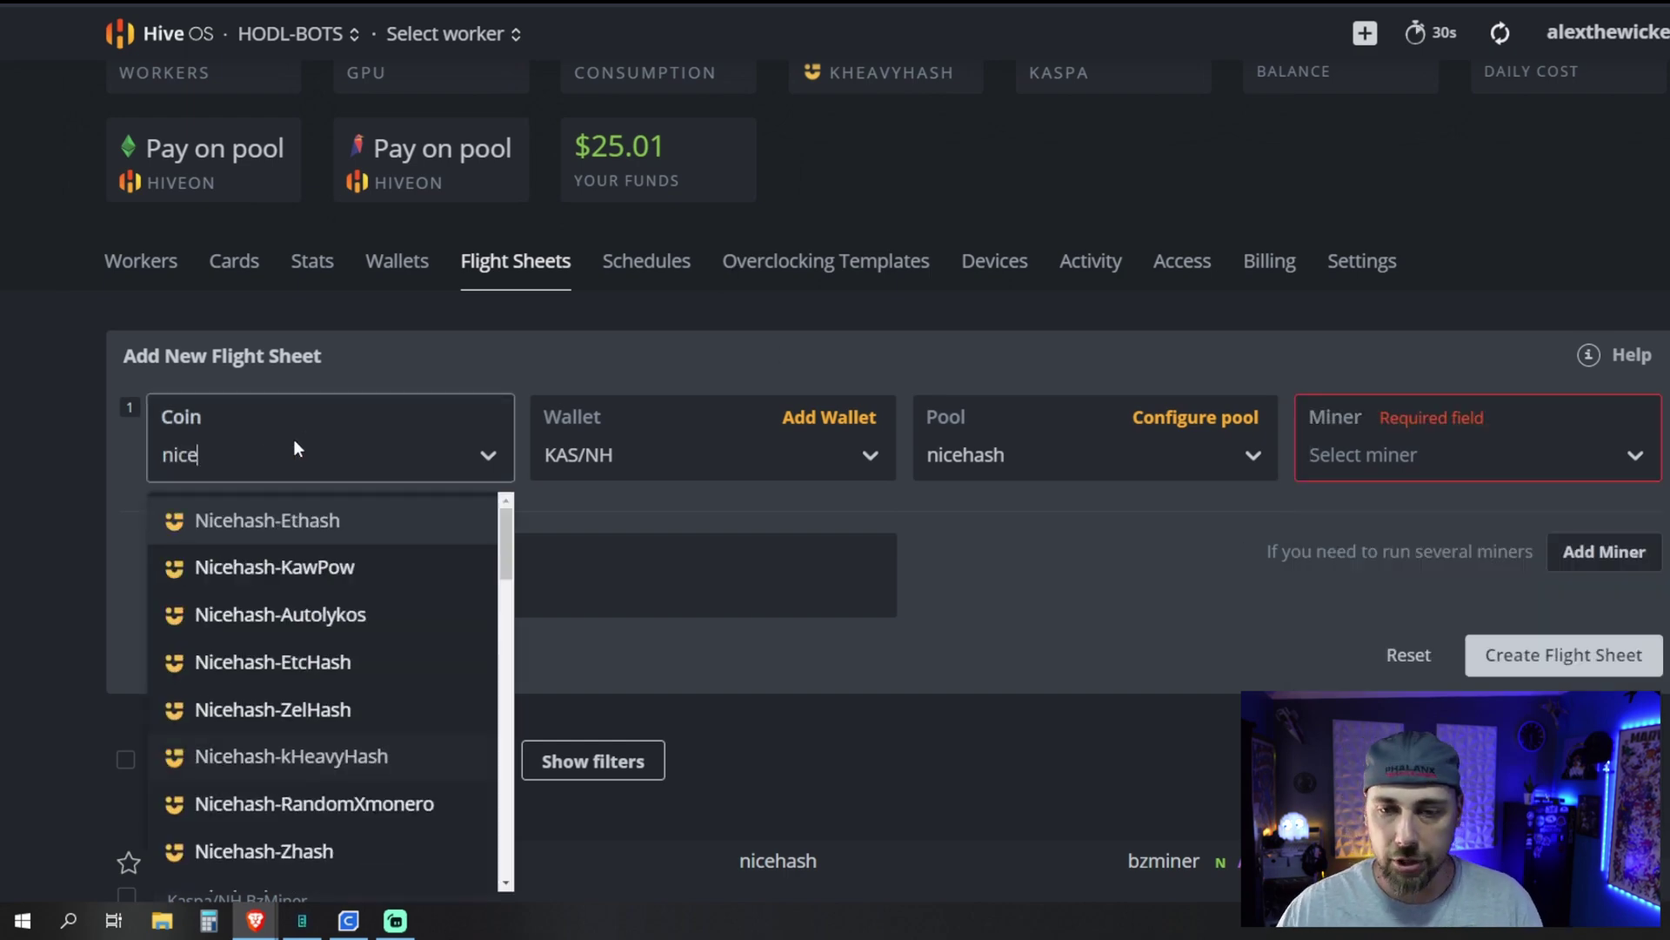
{"action": "left_click", "coordinate": [289, 609]}
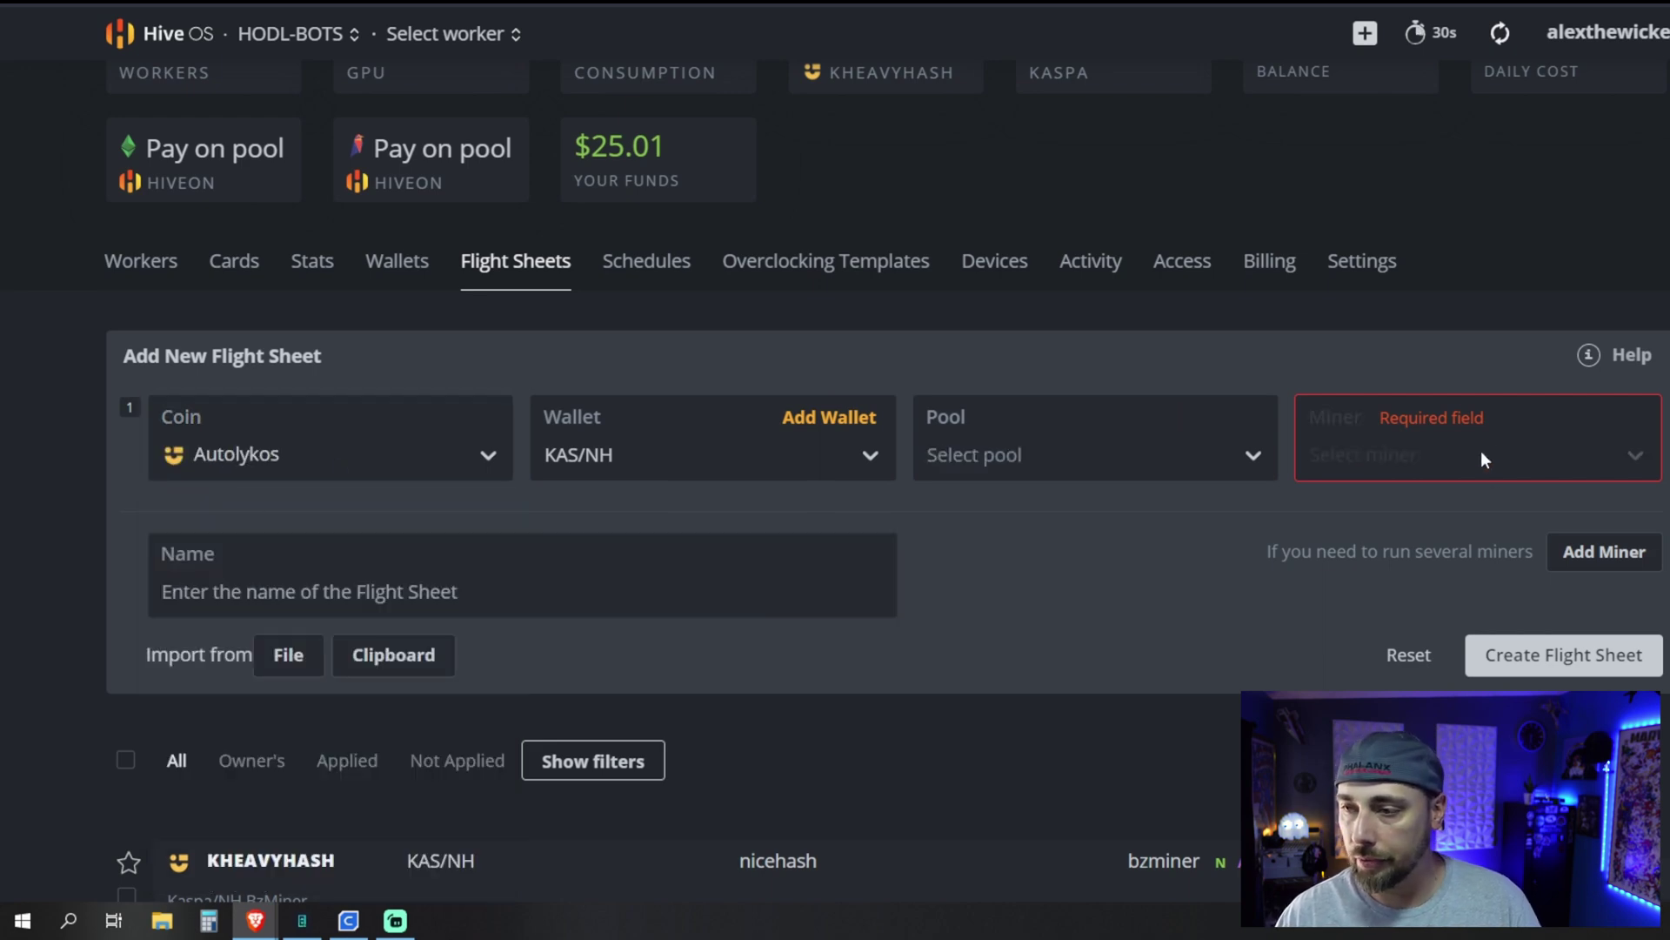
{"action": "left_click", "coordinate": [1113, 449]}
{"action": "left_click", "coordinate": [1012, 518]}
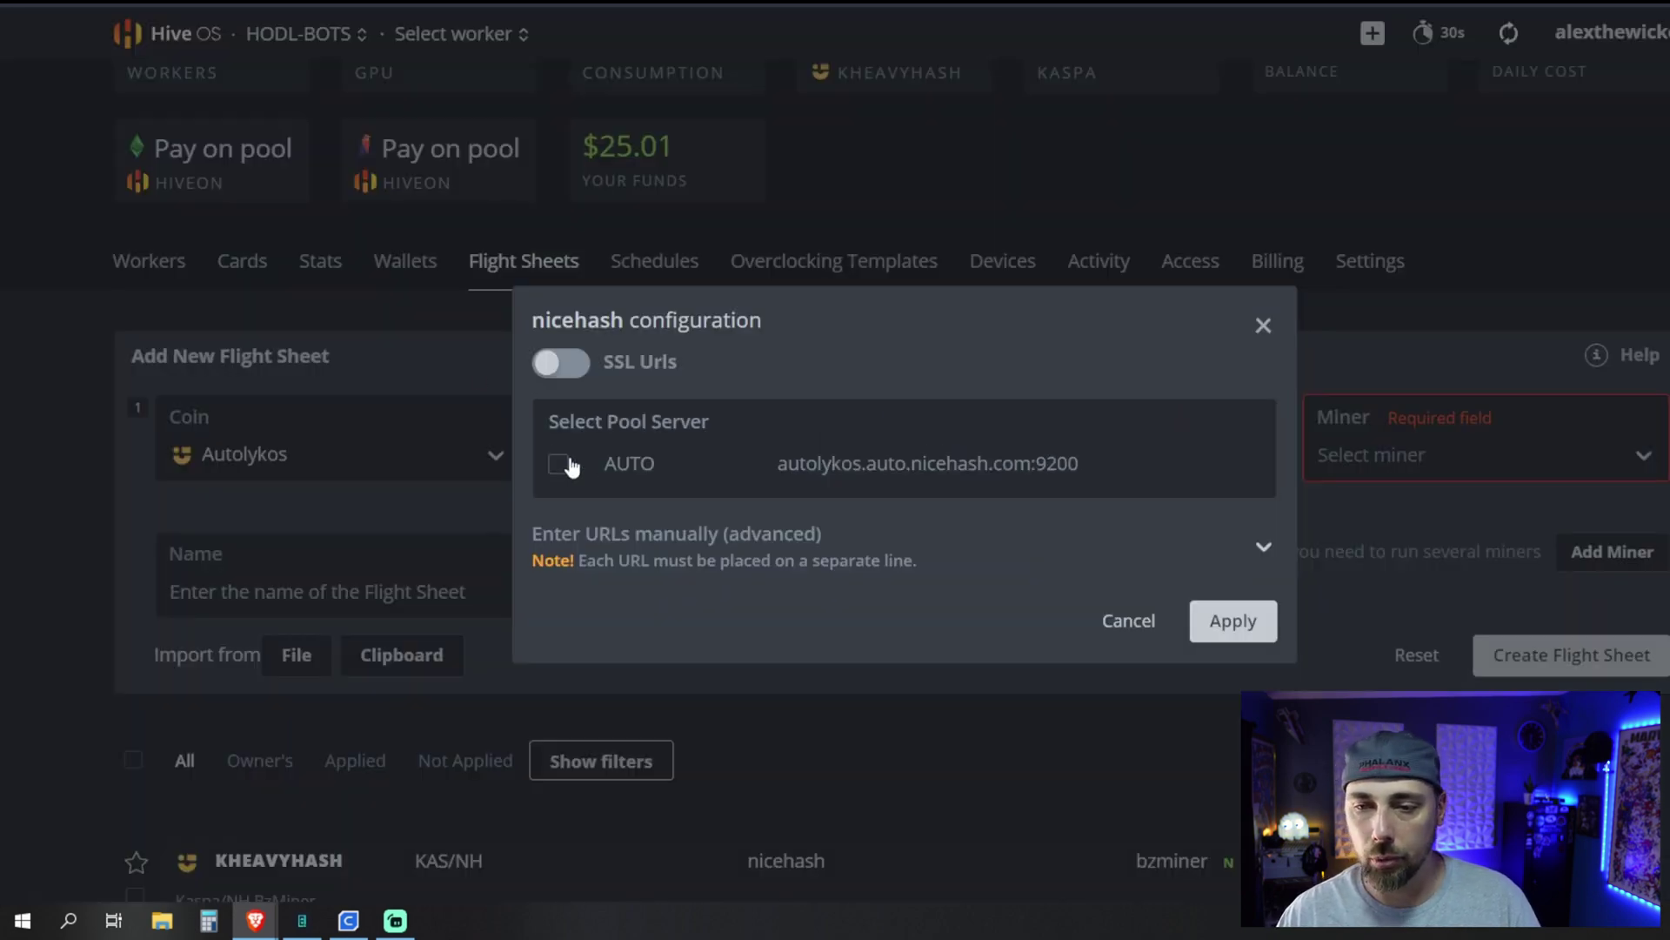
{"action": "left_click", "coordinate": [561, 464]}
{"action": "left_click", "coordinate": [1232, 620]}
{"action": "left_click", "coordinate": [1449, 442]}
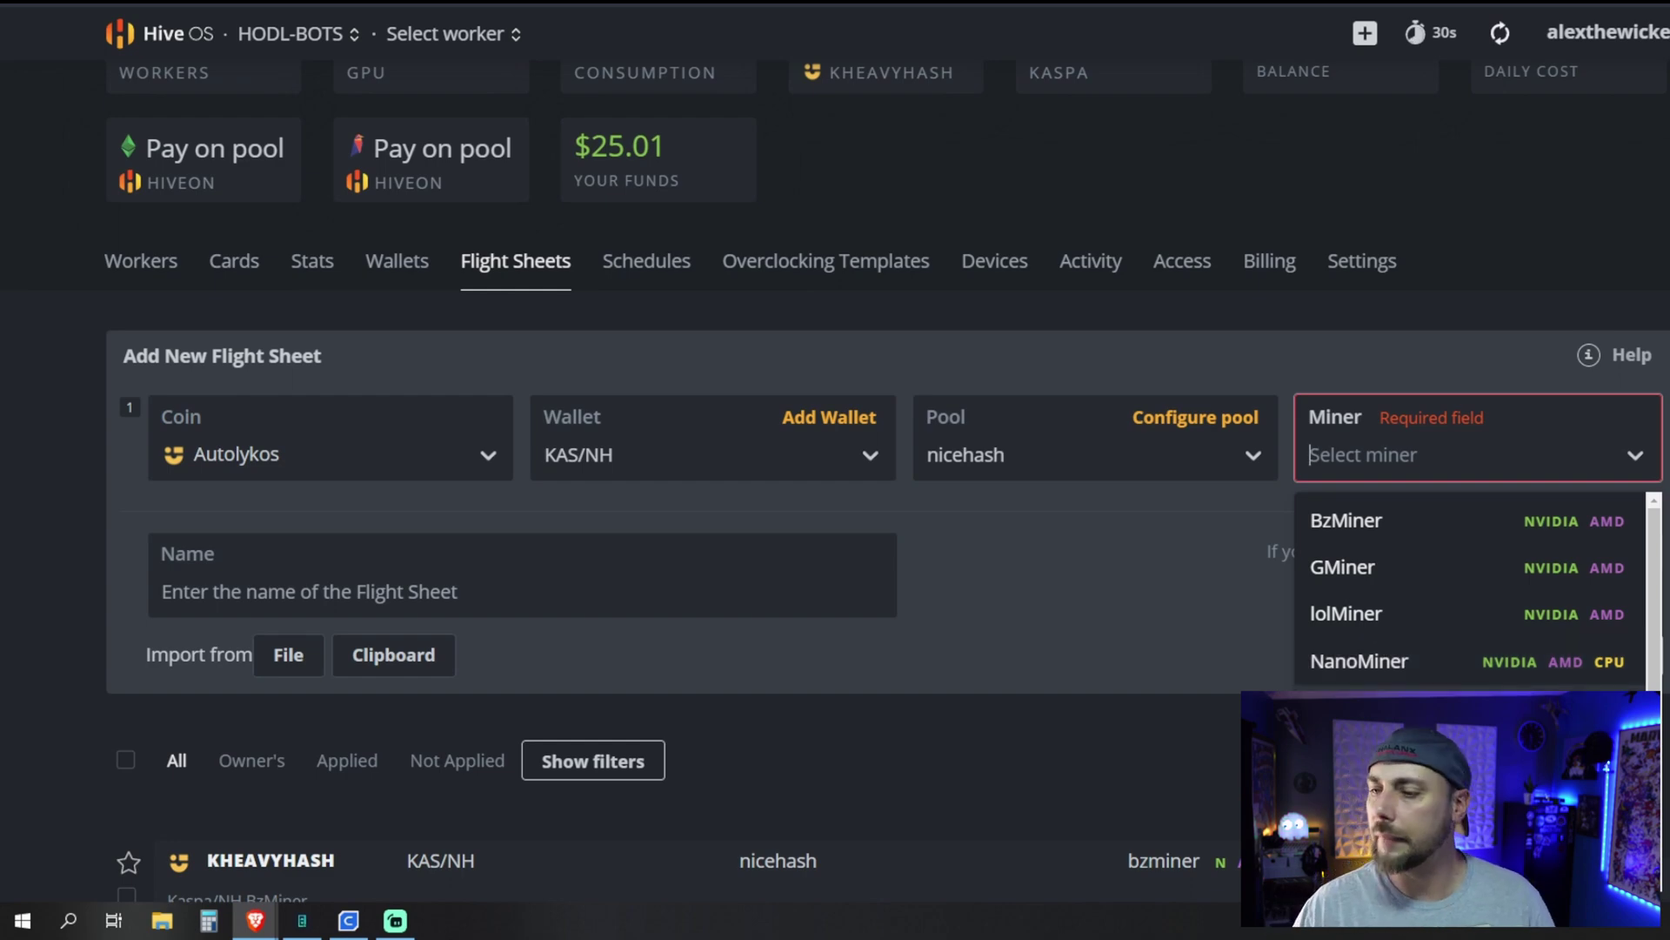
{"action": "left_click", "coordinate": [374, 461]}
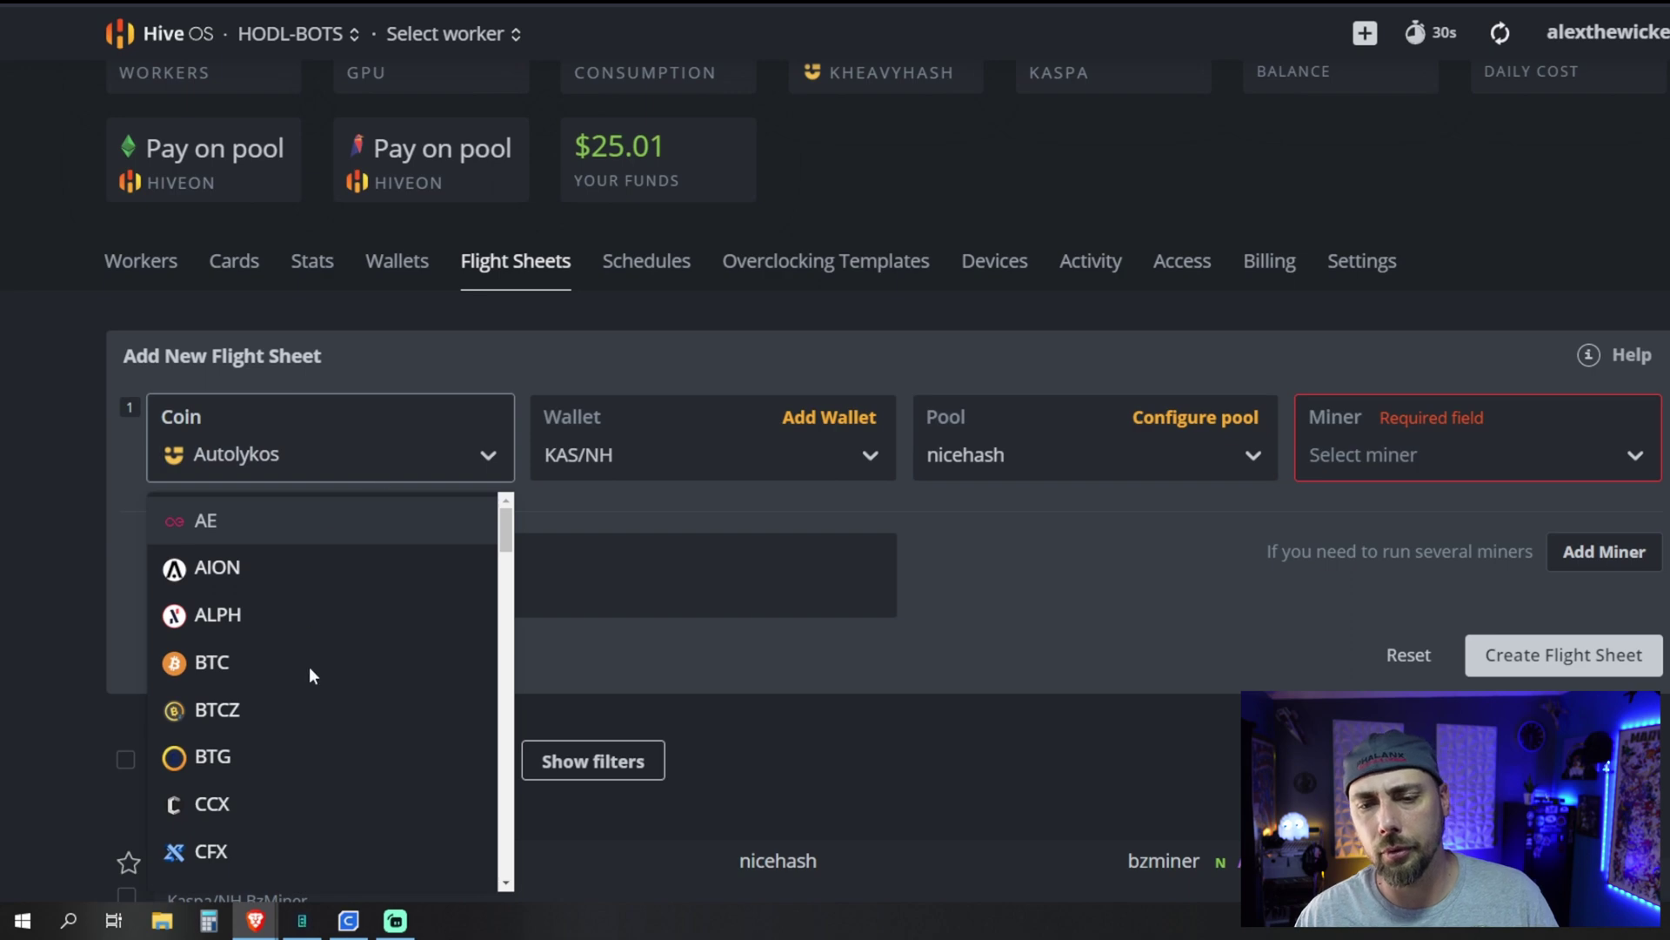
{"action": "type", "text": "nice"}
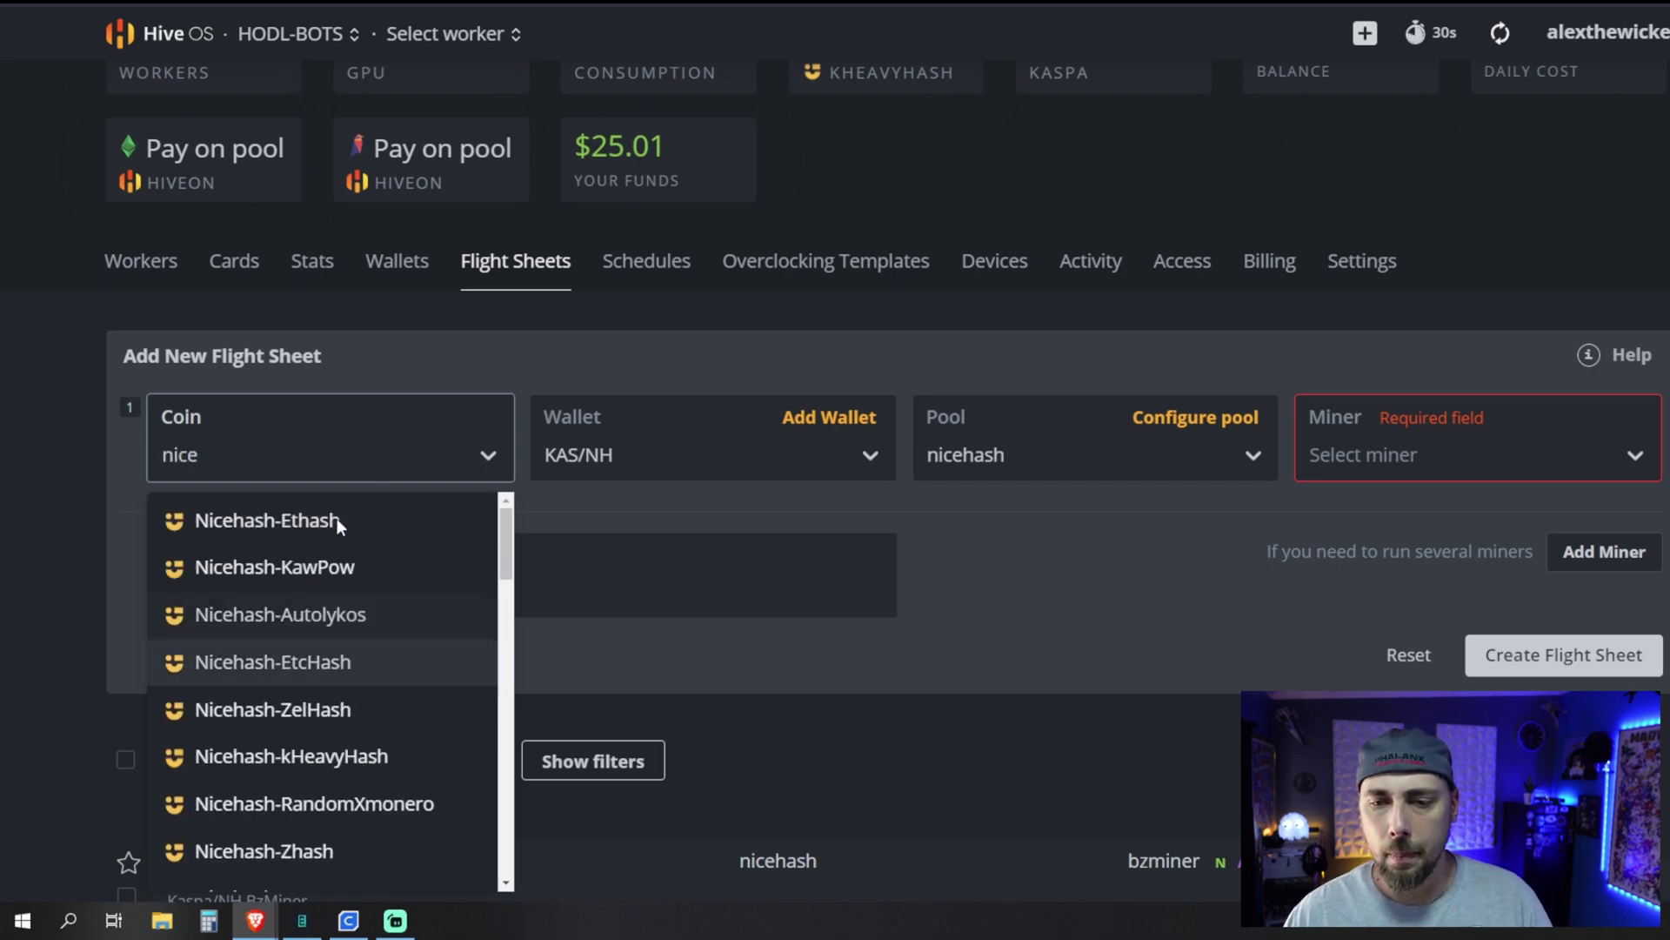
{"action": "left_click", "coordinate": [345, 759]}
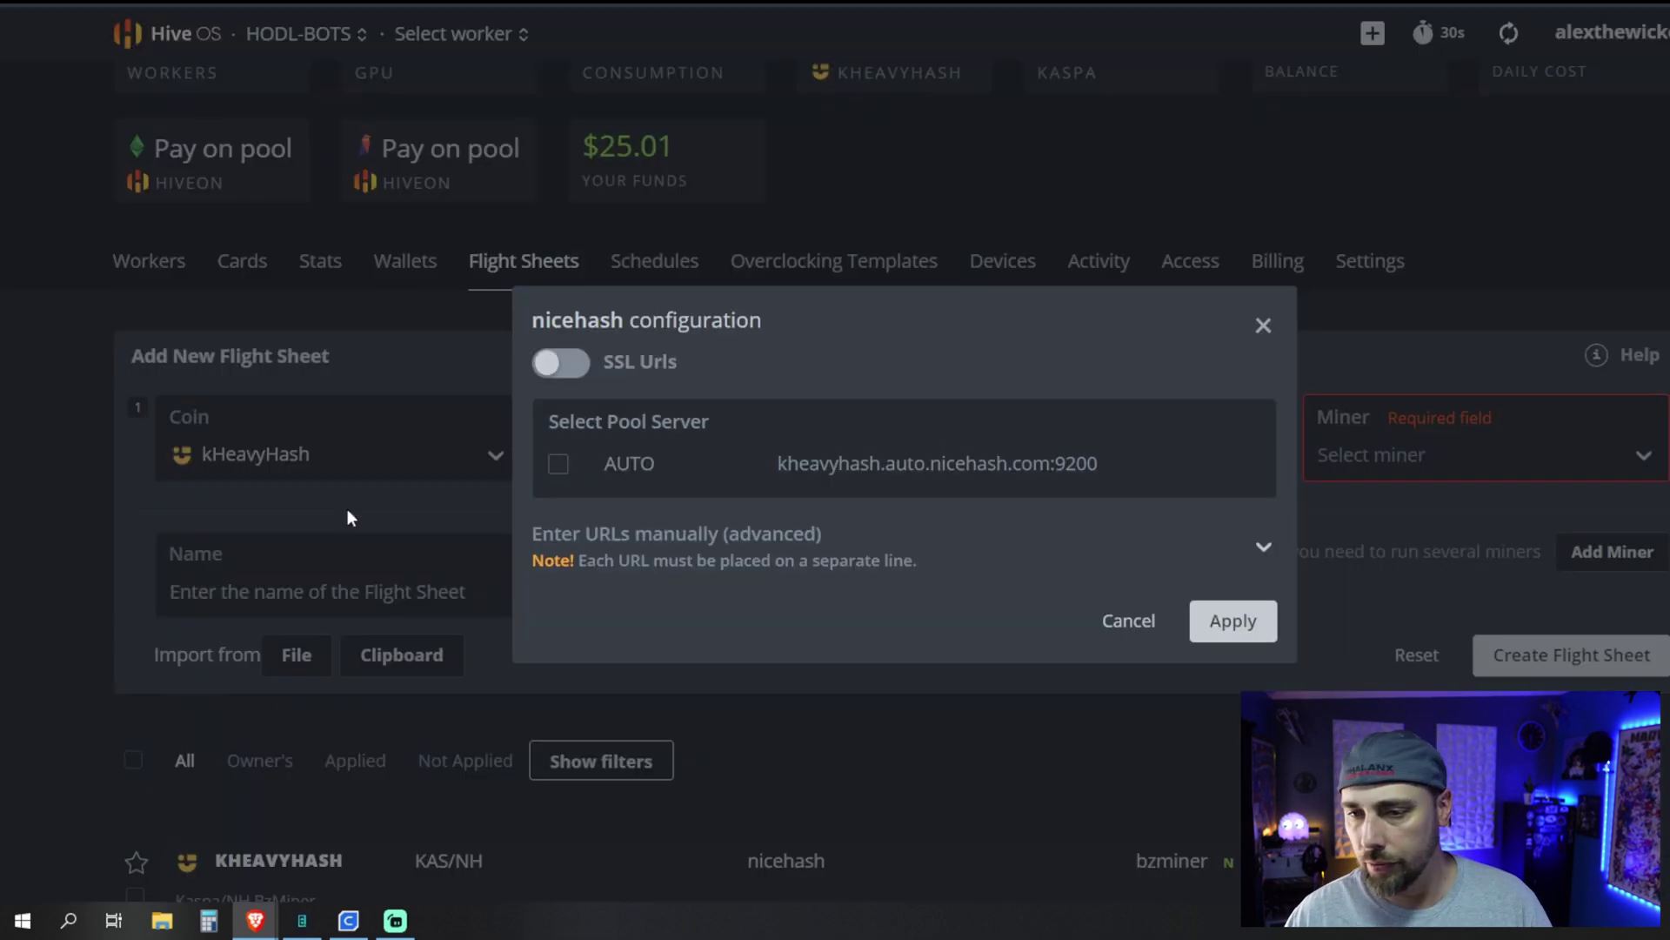
{"action": "left_click", "coordinate": [624, 477]}
{"action": "left_click", "coordinate": [1232, 620]}
- Choose lolMiner as the miner, name the flight sheet 'KAS NH lolminer' and create it
{"action": "left_click", "coordinate": [1505, 465]}
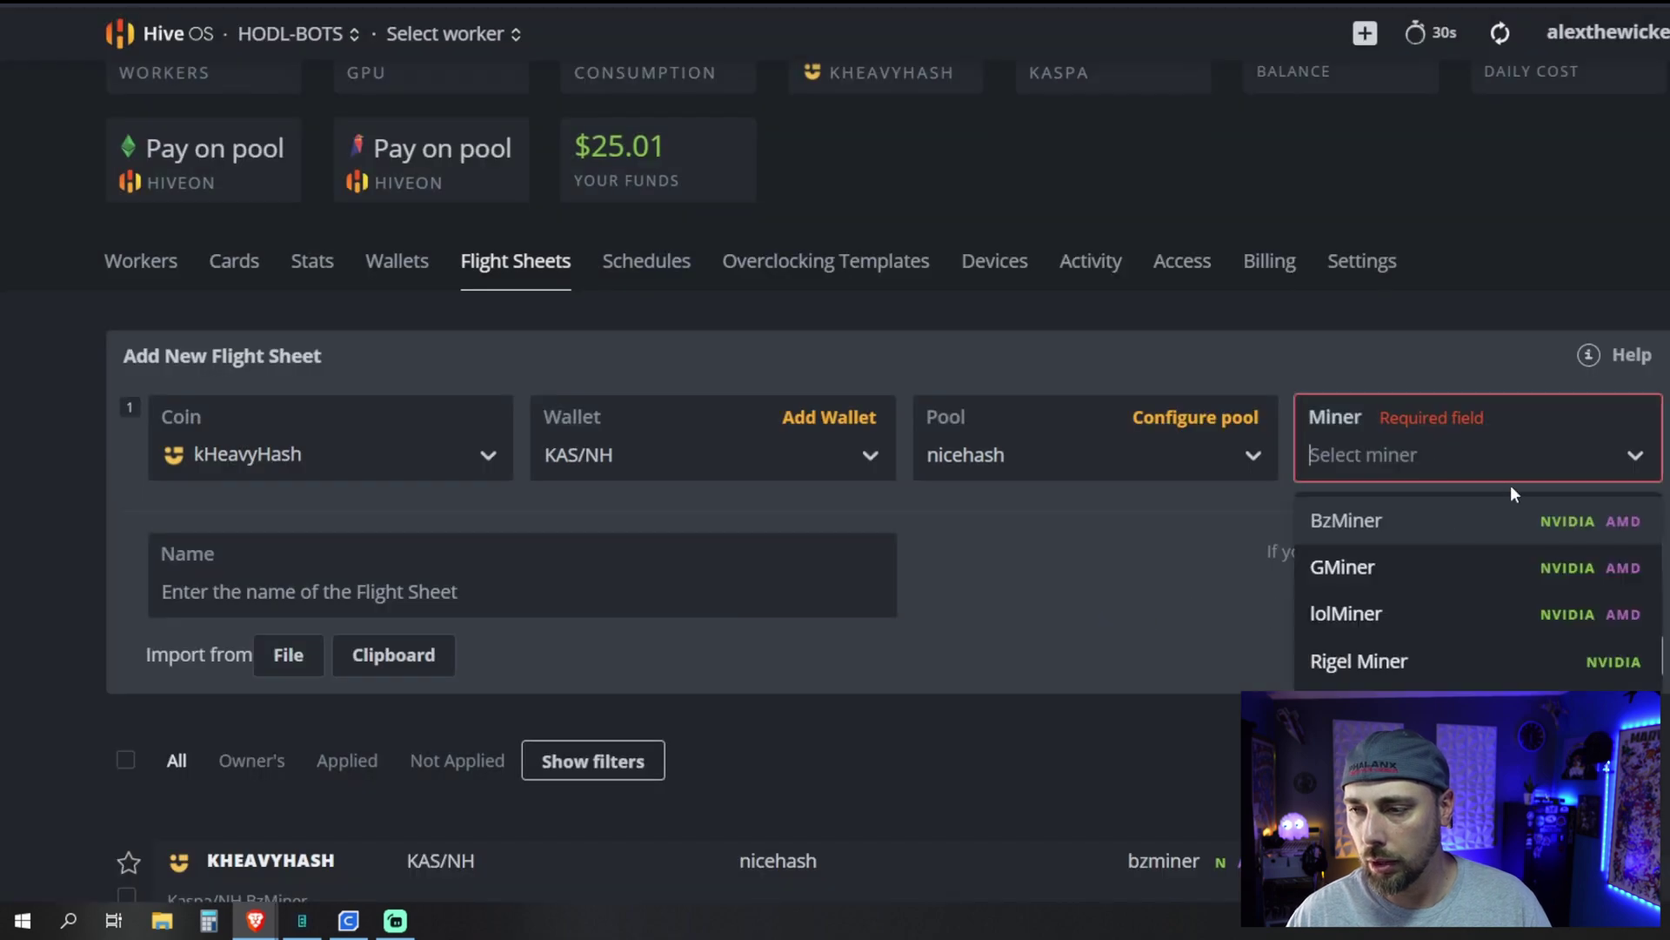
{"action": "left_click", "coordinate": [1392, 606]}
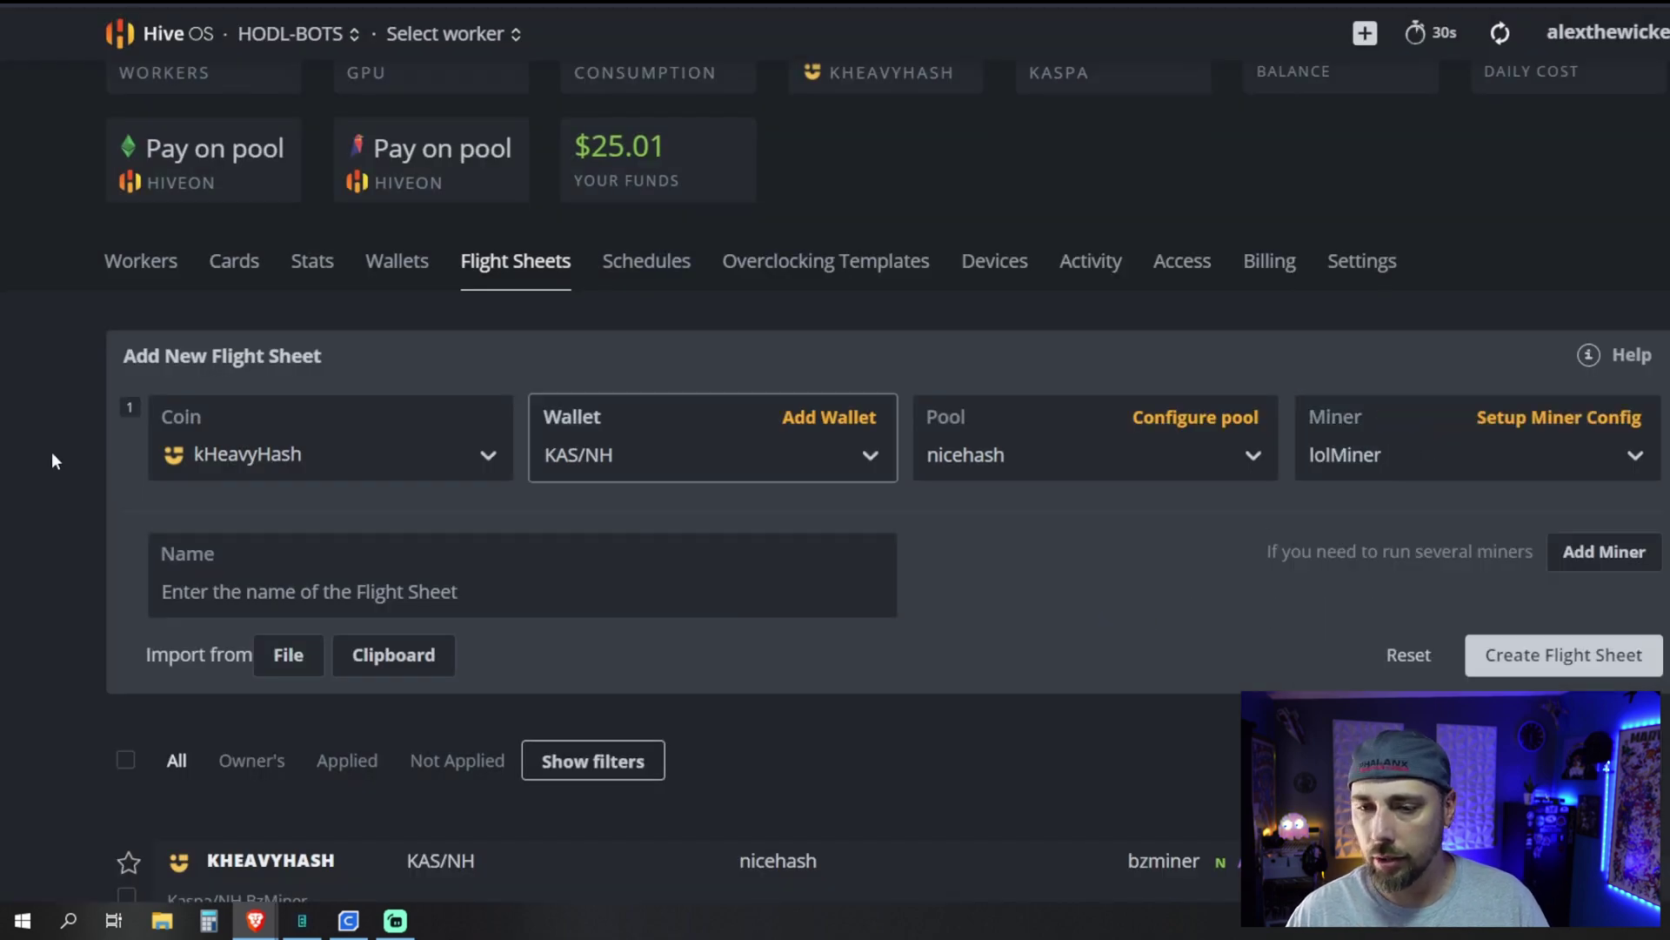
{"action": "left_click", "coordinate": [714, 606]}
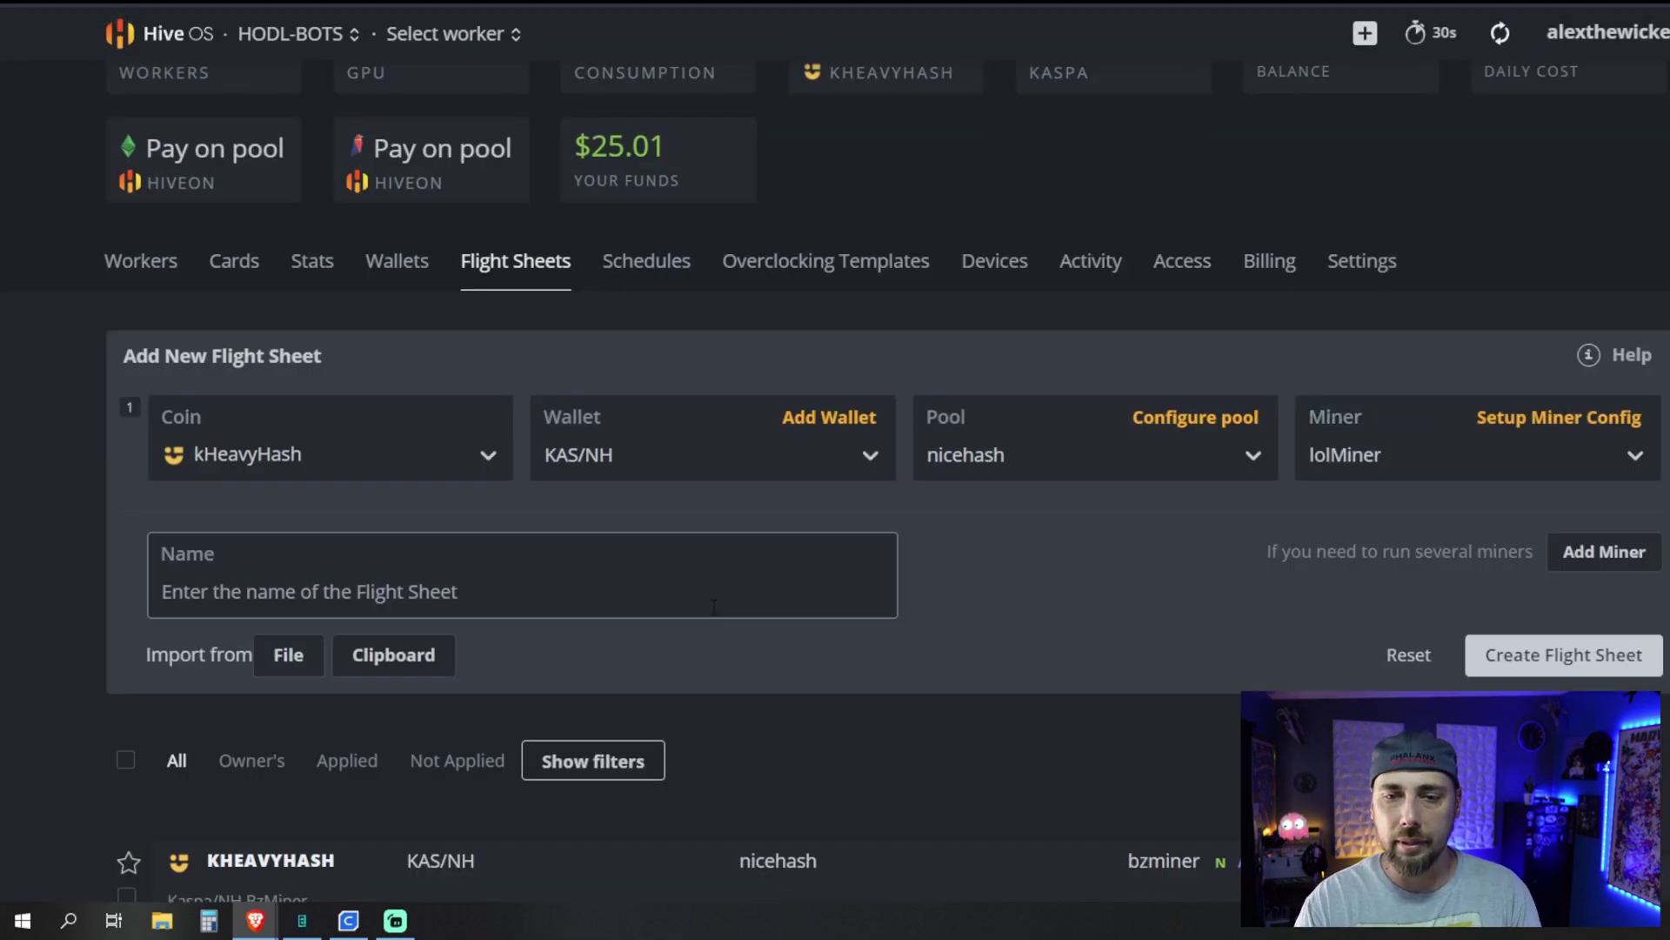
{"action": "type", "text": "KAS NH"}
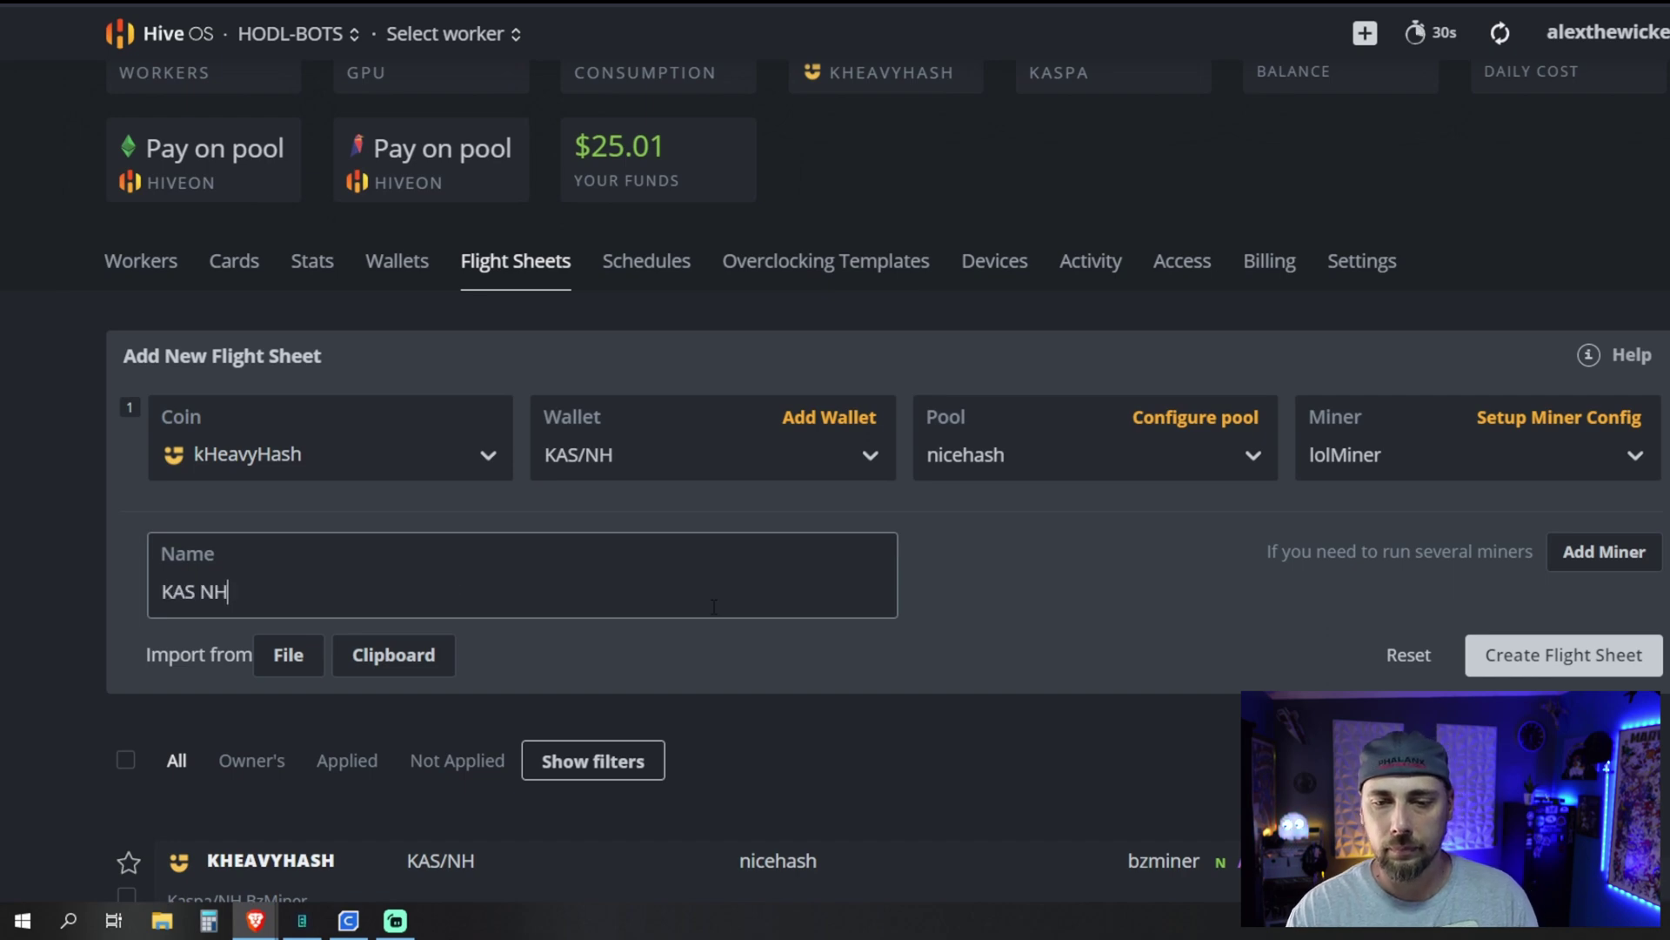
{"action": "type", "text": " lo"}
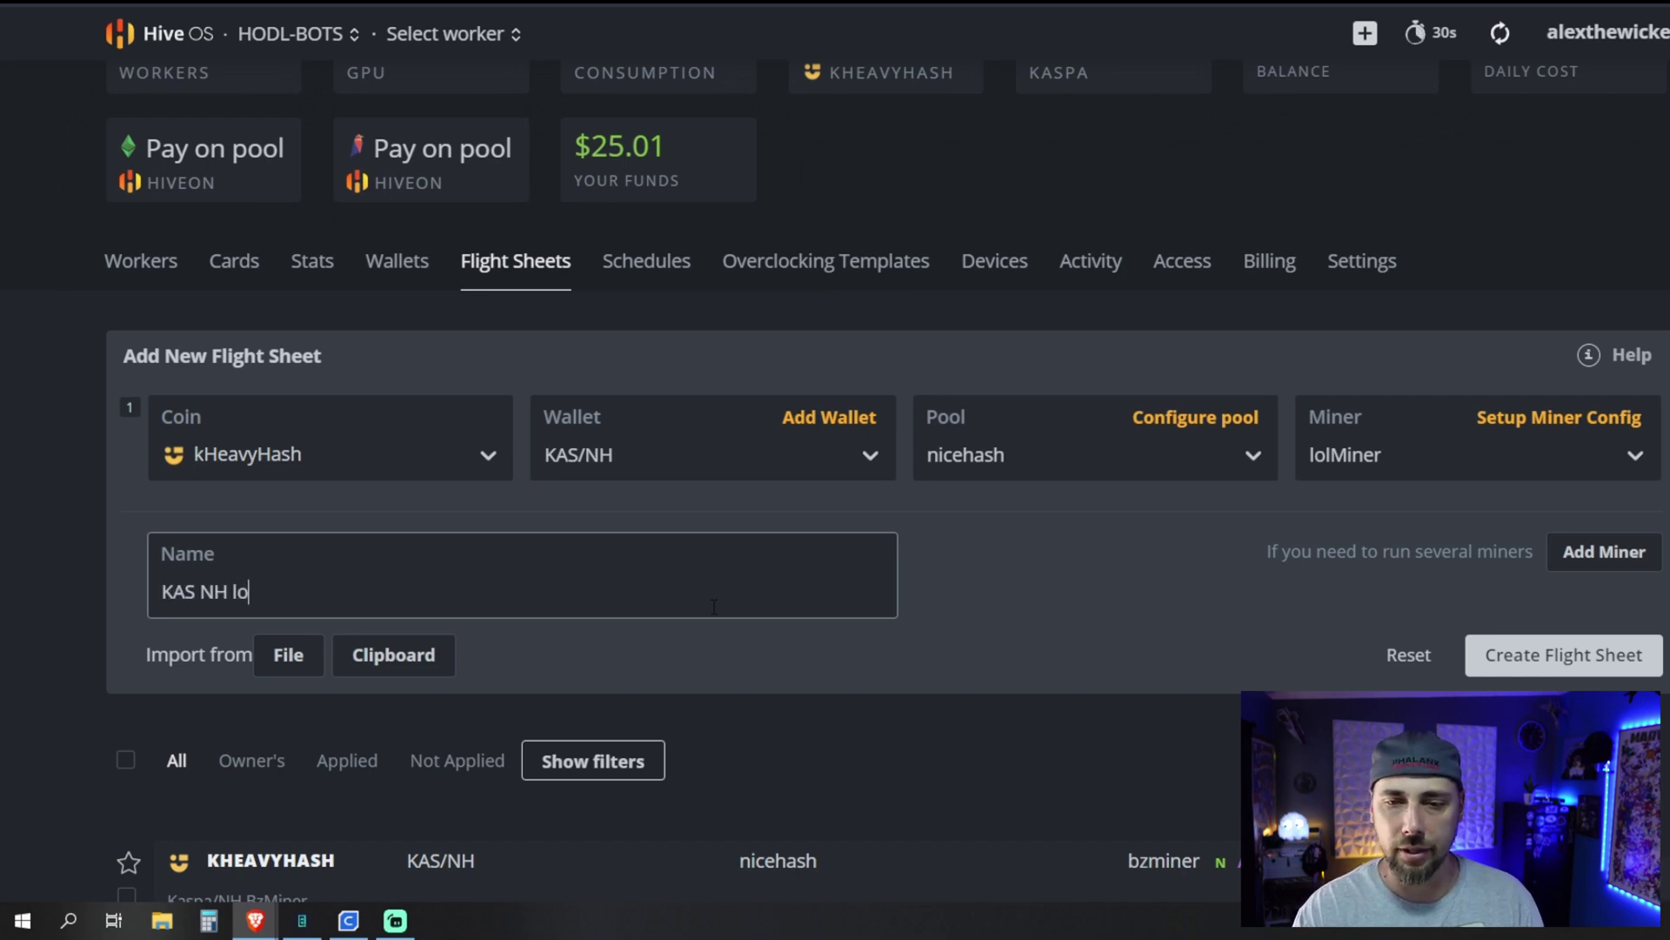
{"action": "type", "text": "lminer"}
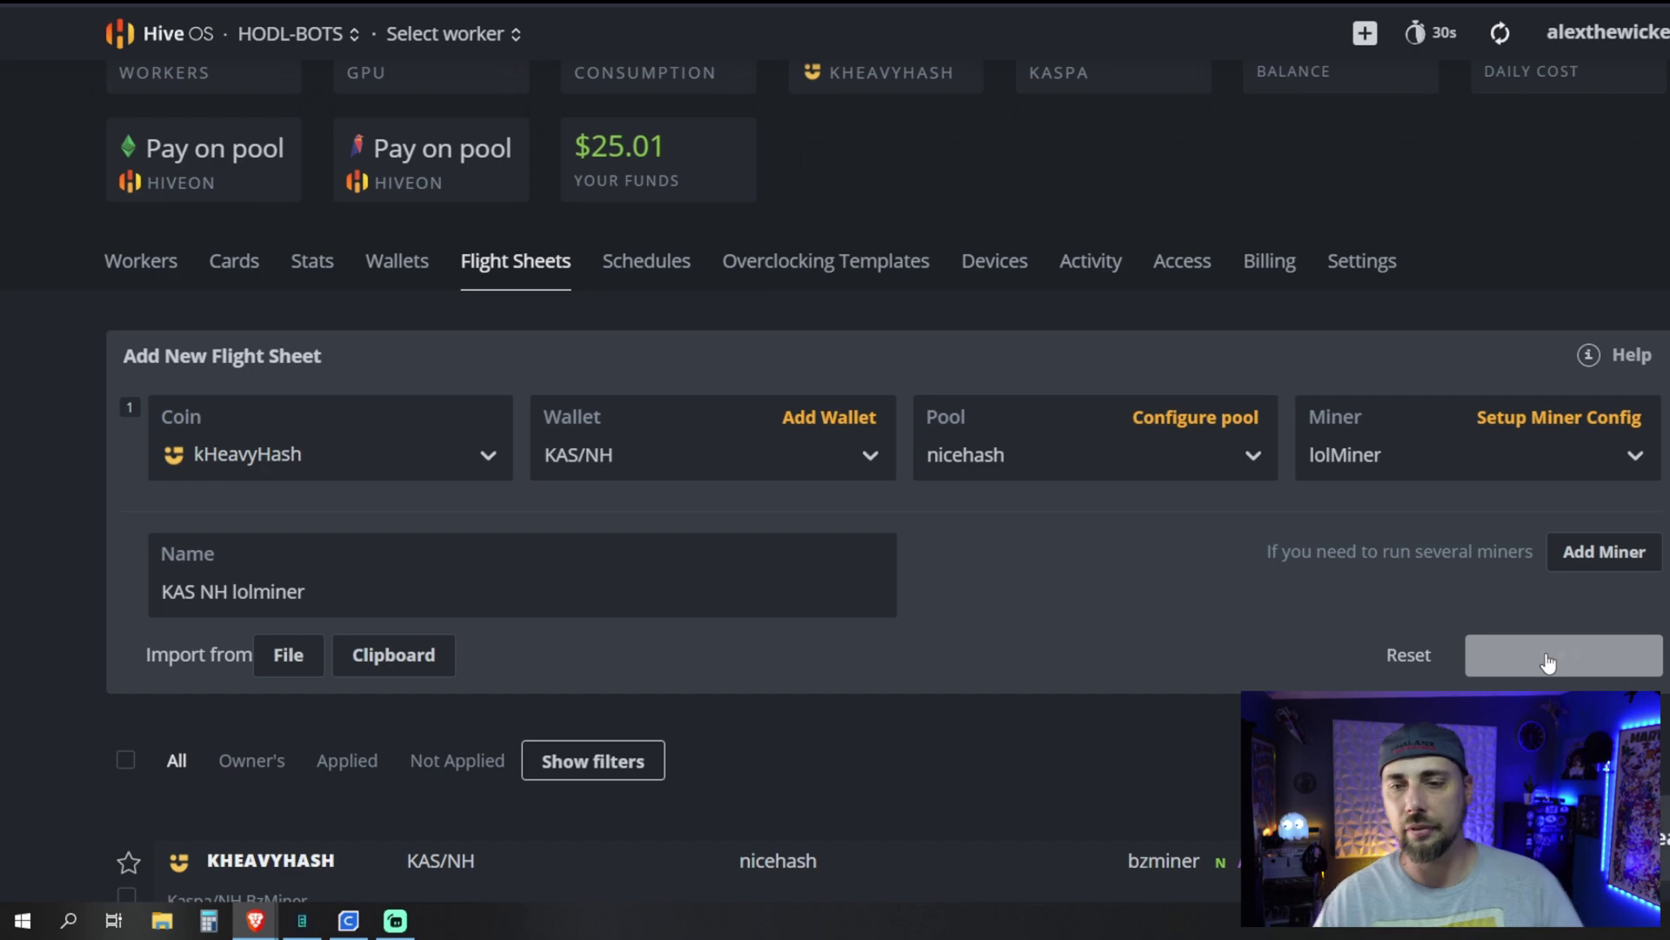
{"action": "left_click", "coordinate": [1548, 664]}
{"action": "scroll", "coordinate": [19, 514], "scroll_direction": "down", "scroll_amount": 8}
{"action": "scroll", "coordinate": [675, 437], "scroll_direction": "up", "scroll_amount": 4}
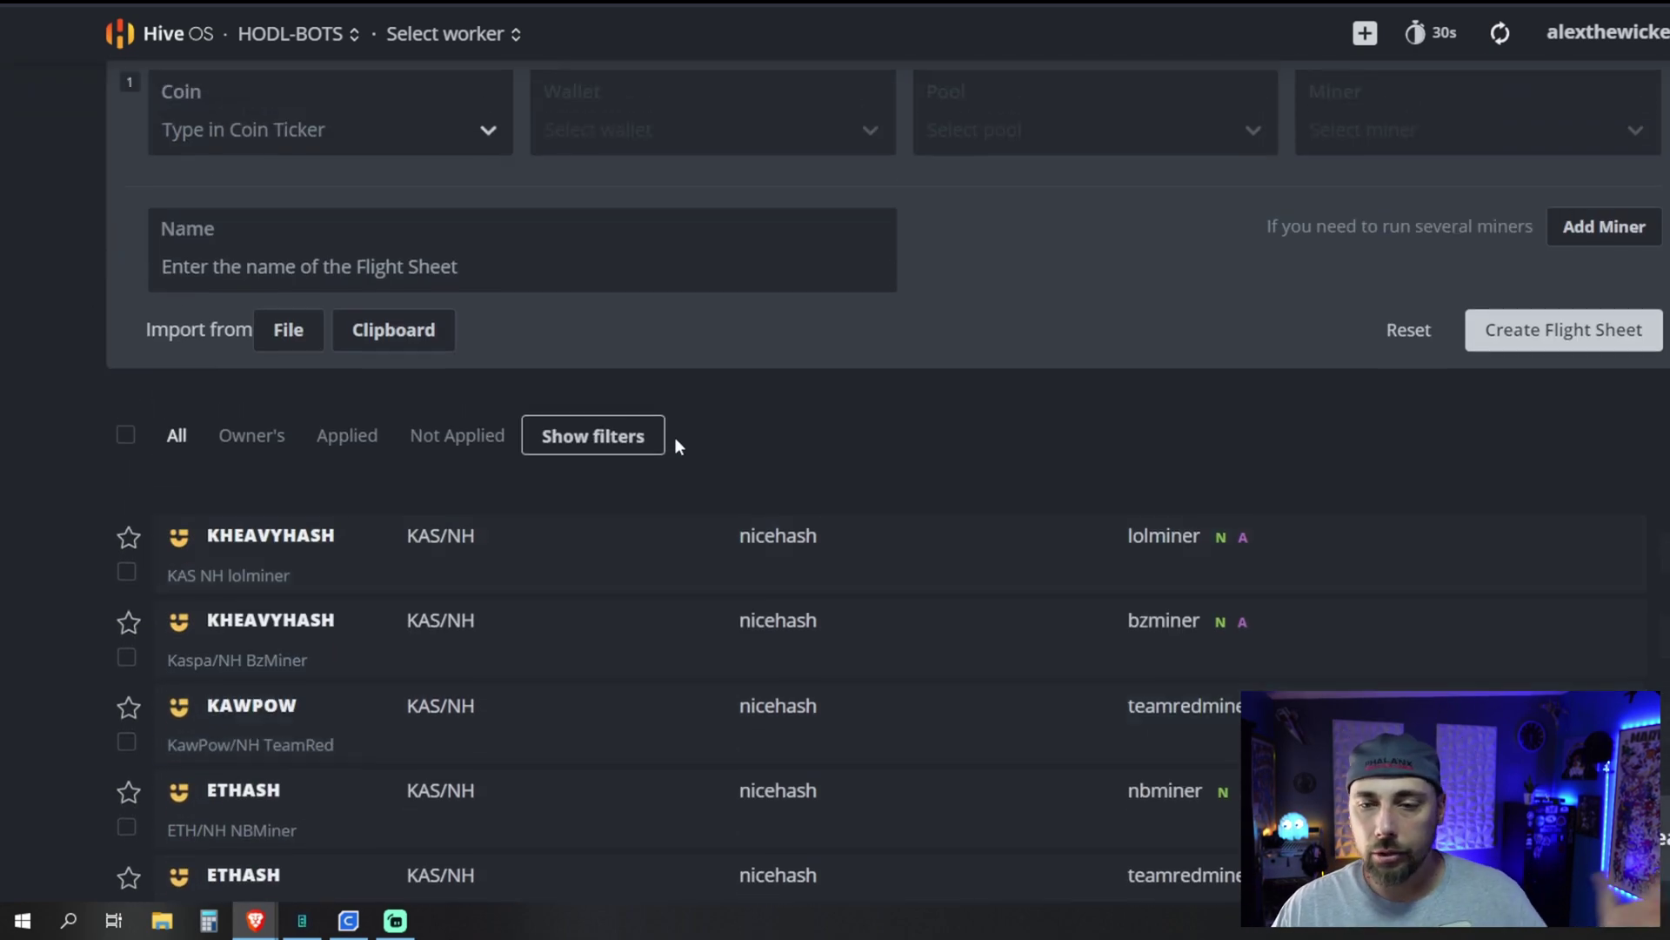
{"action": "scroll", "coordinate": [611, 433], "scroll_direction": "up", "scroll_amount": 5}
- Apply the KAS NH lolminer flight sheet to worker Galvatron, replacing teamredminer
{"action": "left_click", "coordinate": [137, 351]}
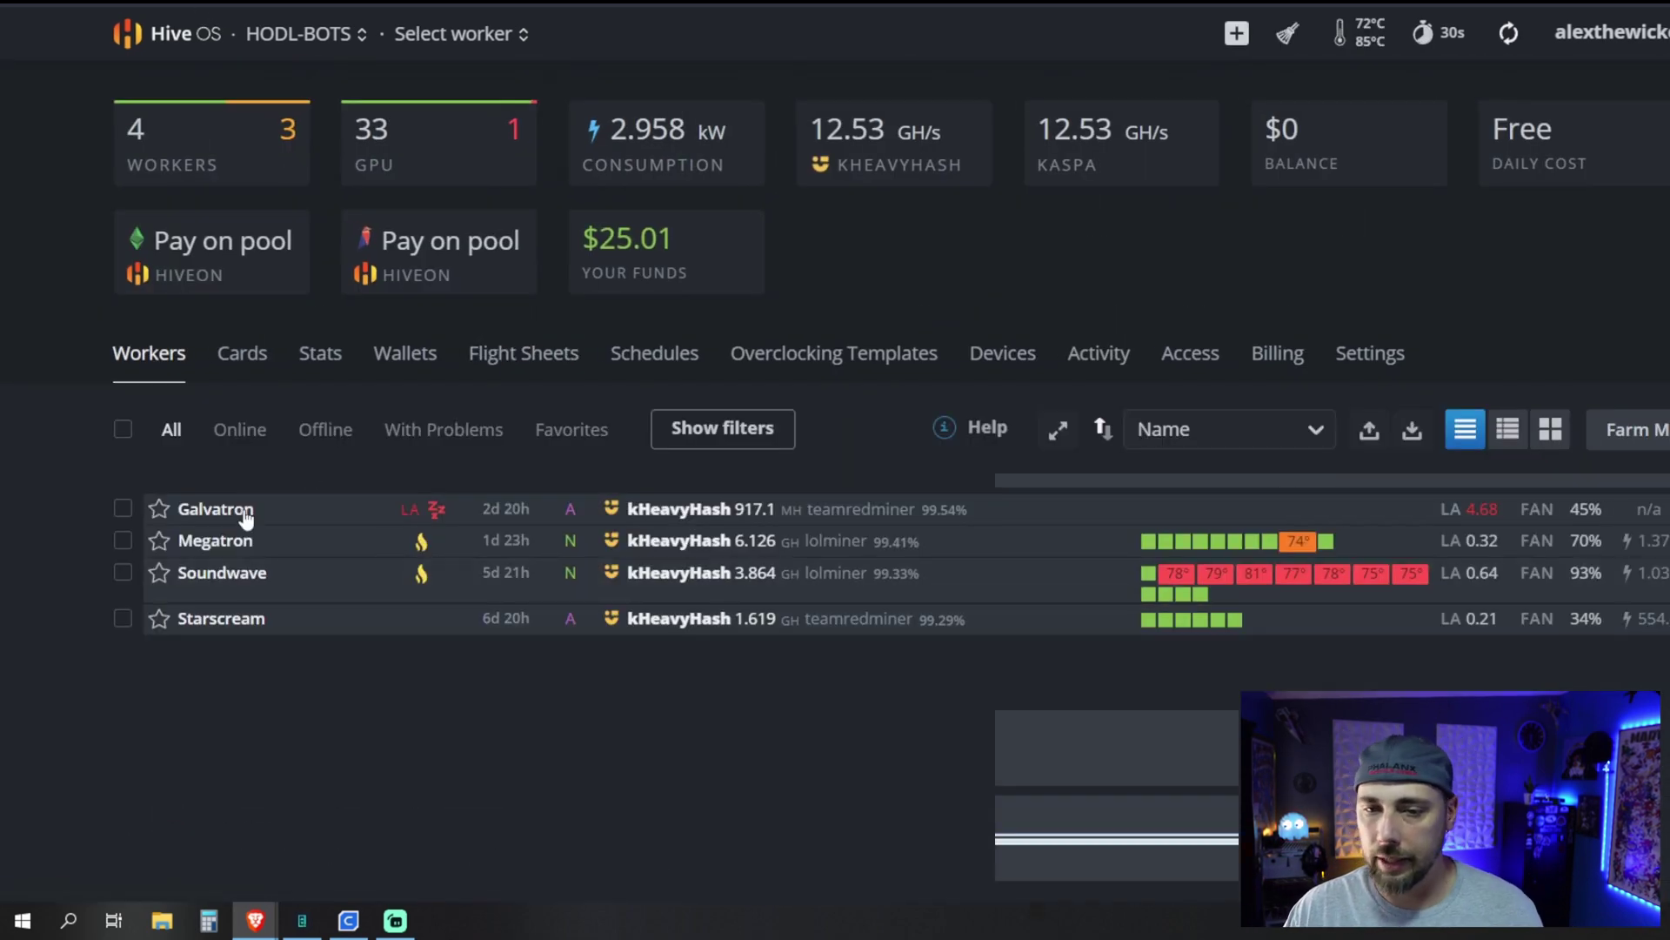
{"action": "left_click", "coordinate": [231, 513]}
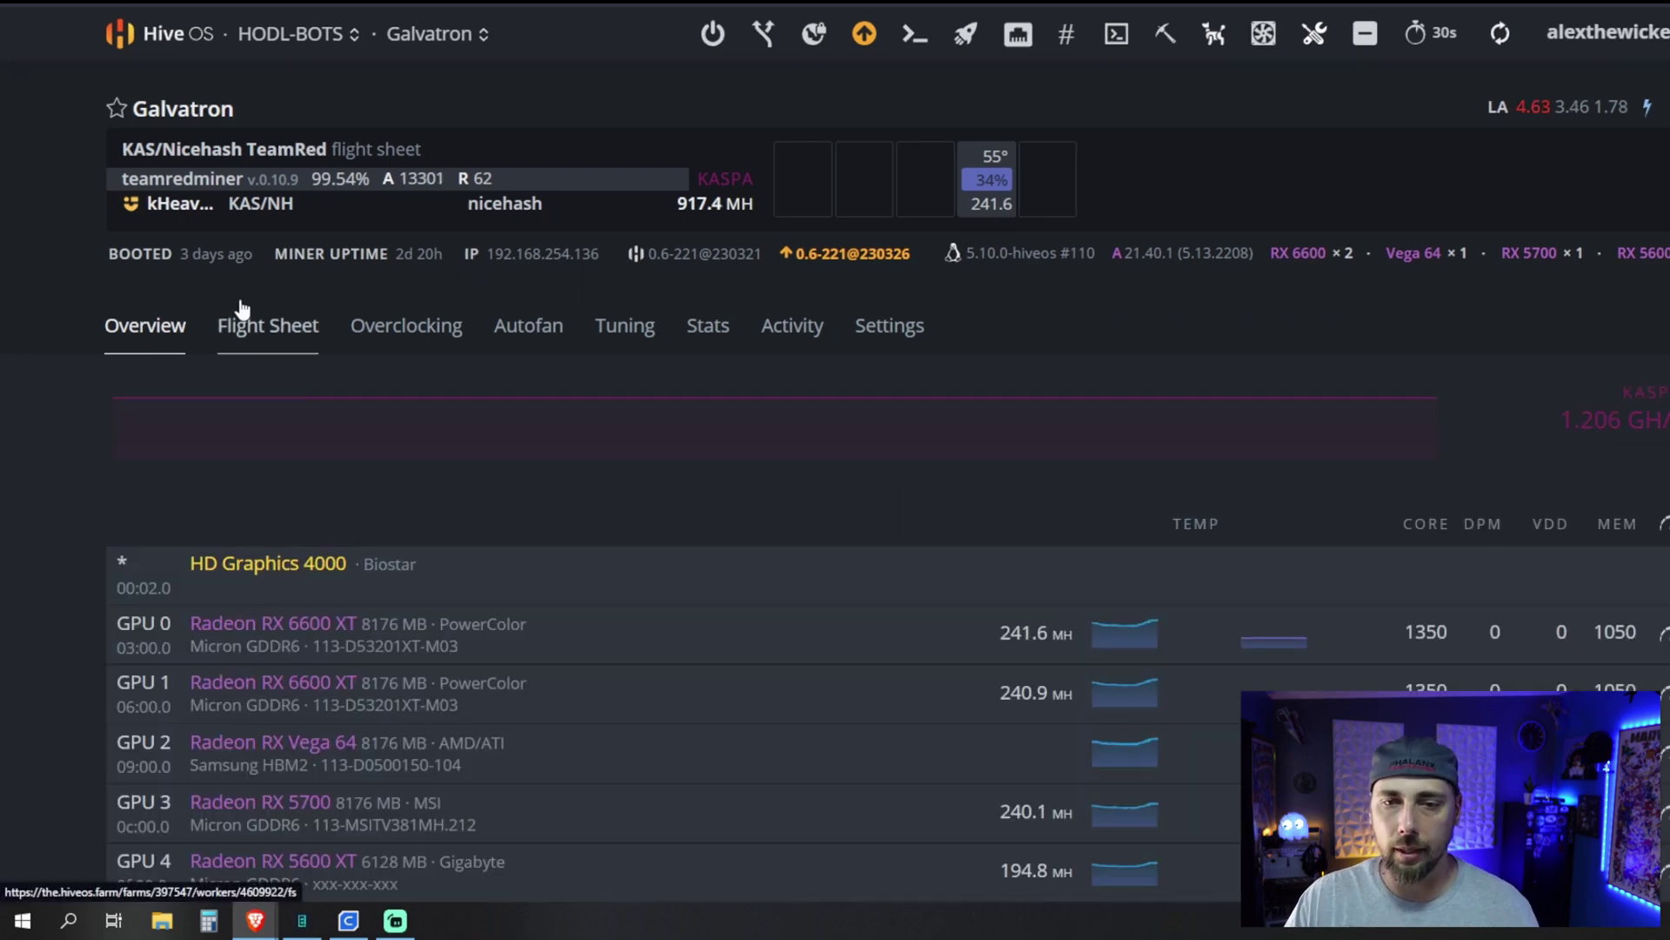
{"action": "scroll", "coordinate": [243, 310], "scroll_direction": "down", "scroll_amount": 2}
{"action": "left_click", "coordinate": [265, 137]}
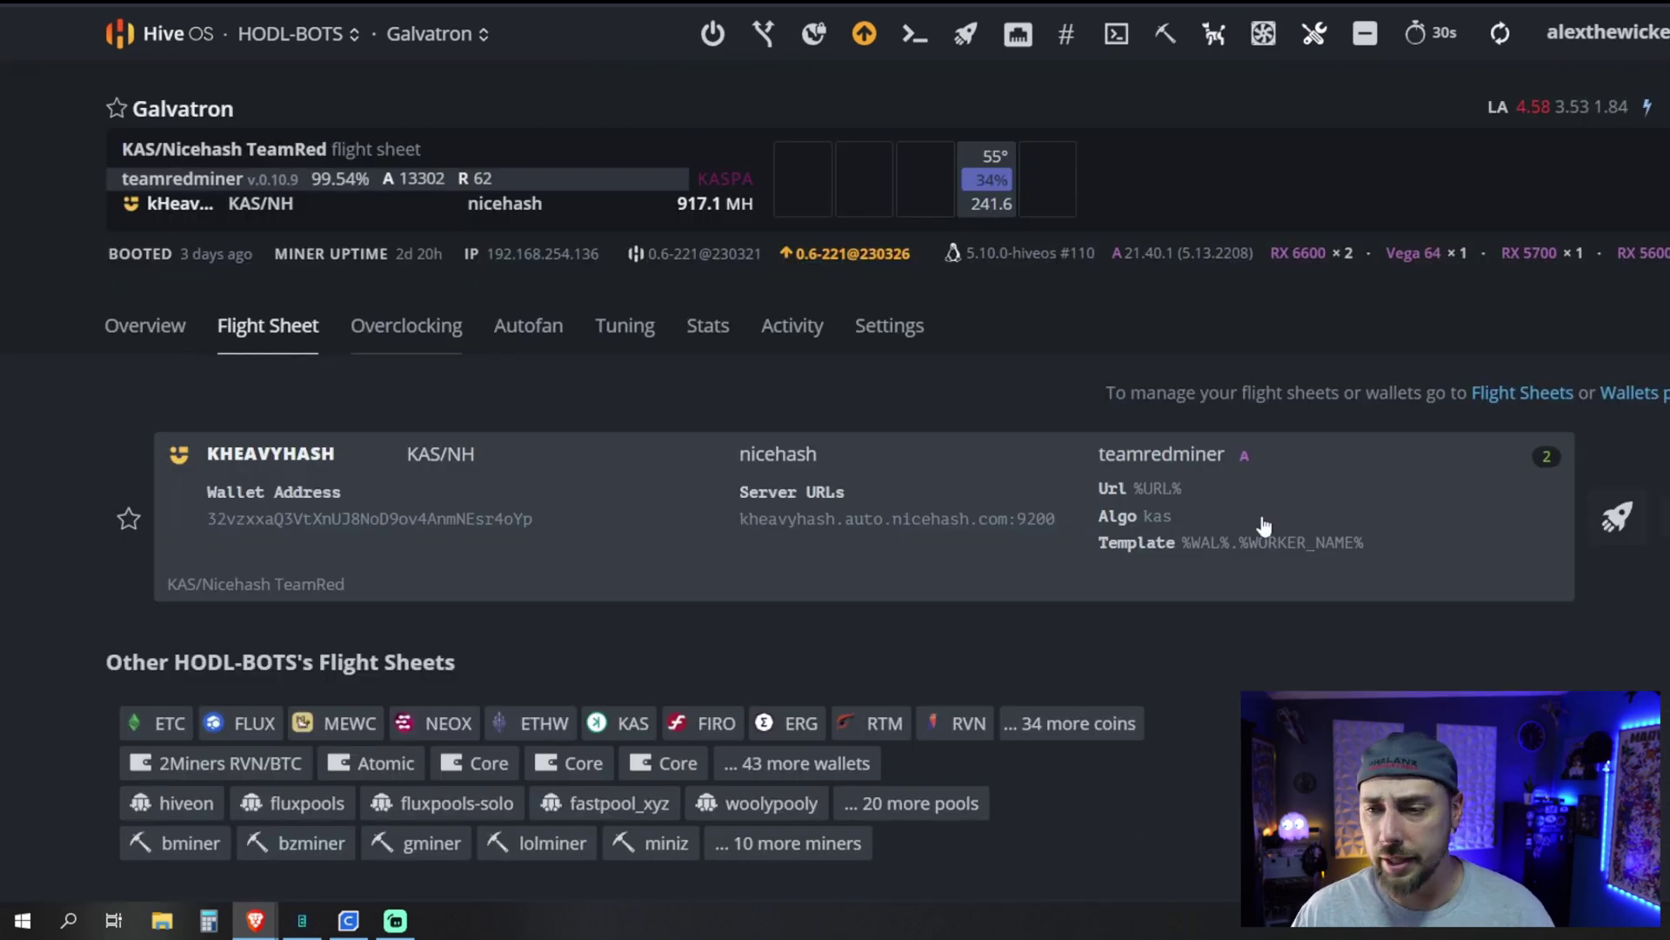
{"action": "scroll", "coordinate": [1264, 526], "scroll_direction": "down", "scroll_amount": 4}
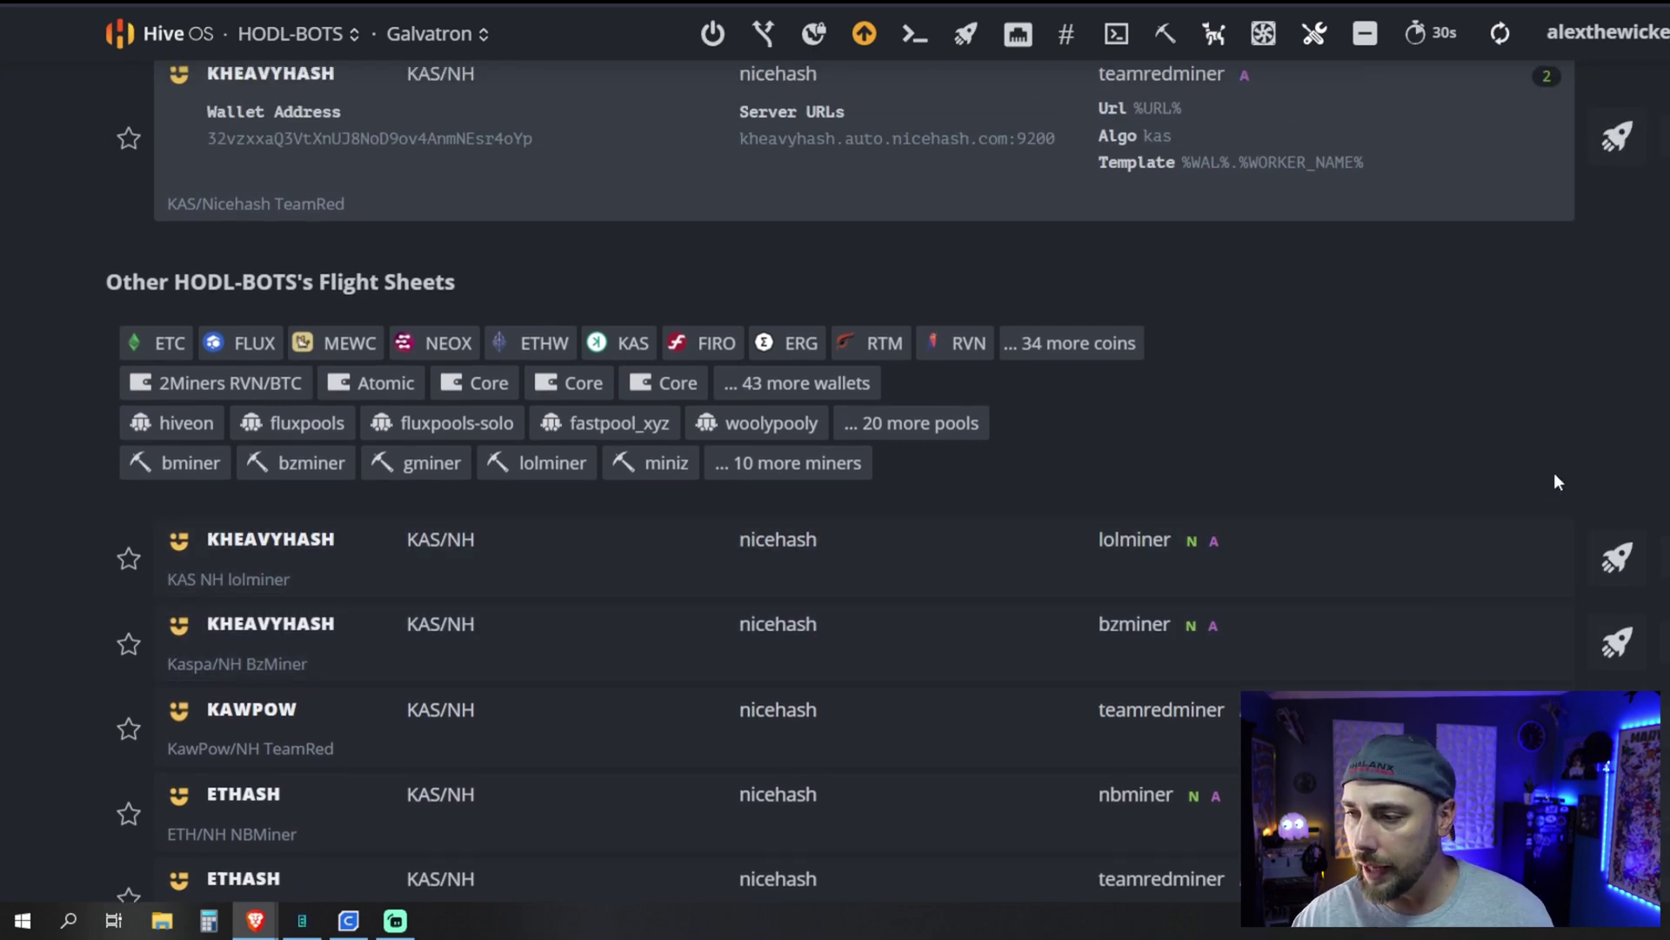
{"action": "left_click", "coordinate": [1601, 533]}
{"action": "scroll", "coordinate": [718, 374], "scroll_direction": "up", "scroll_amount": 4}
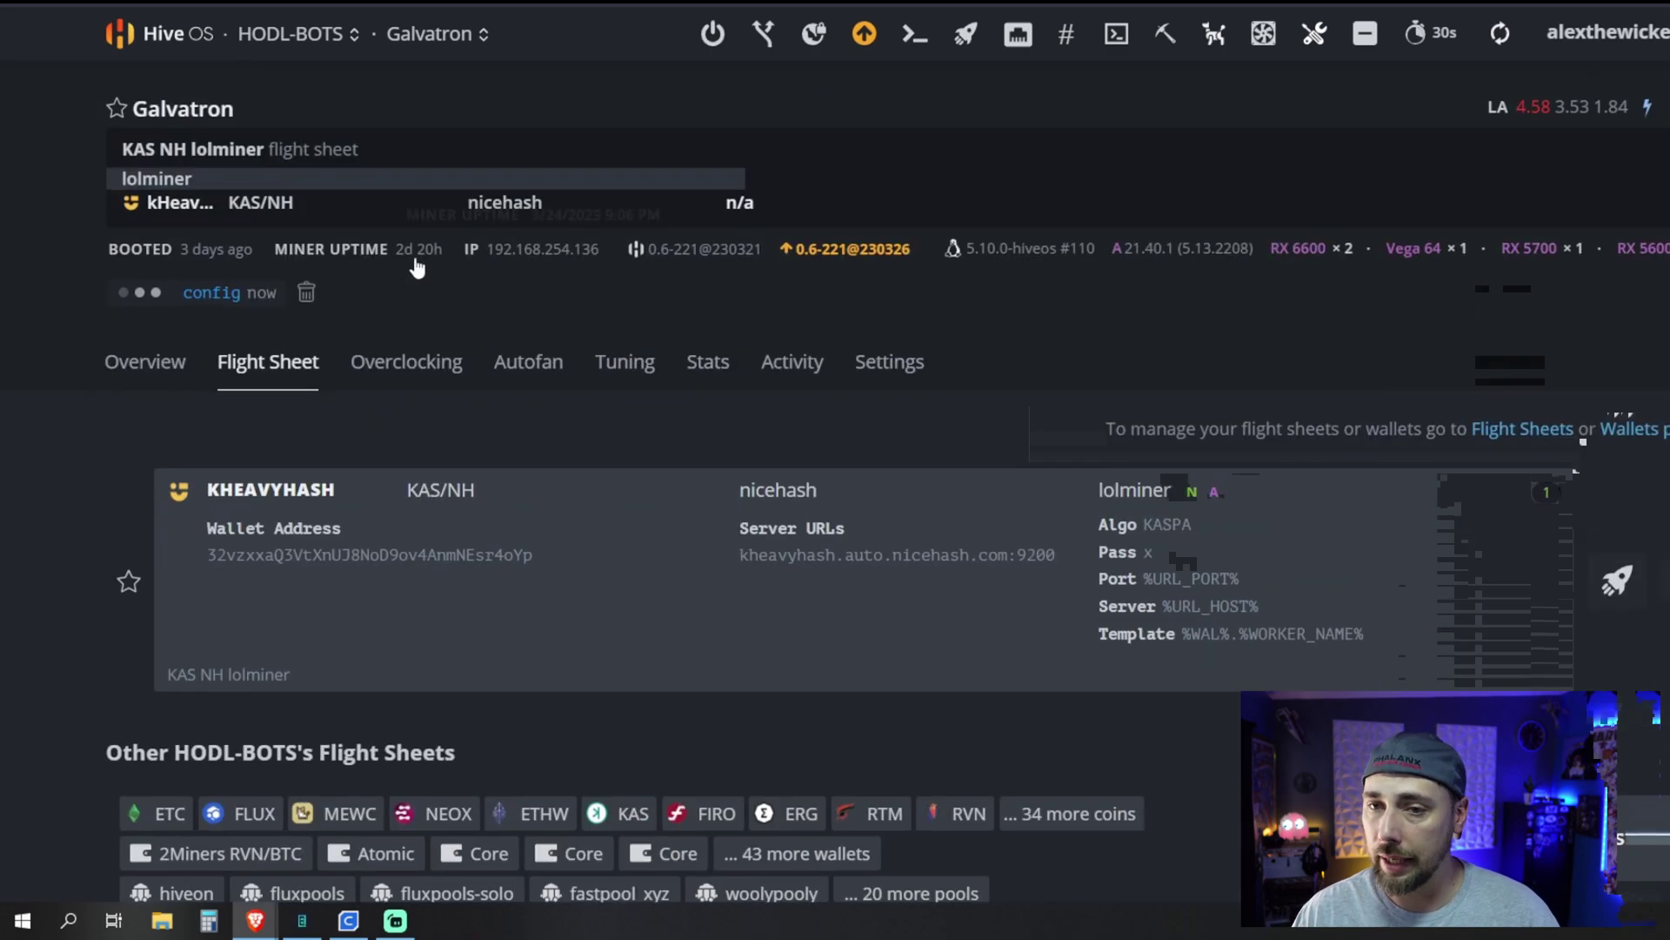